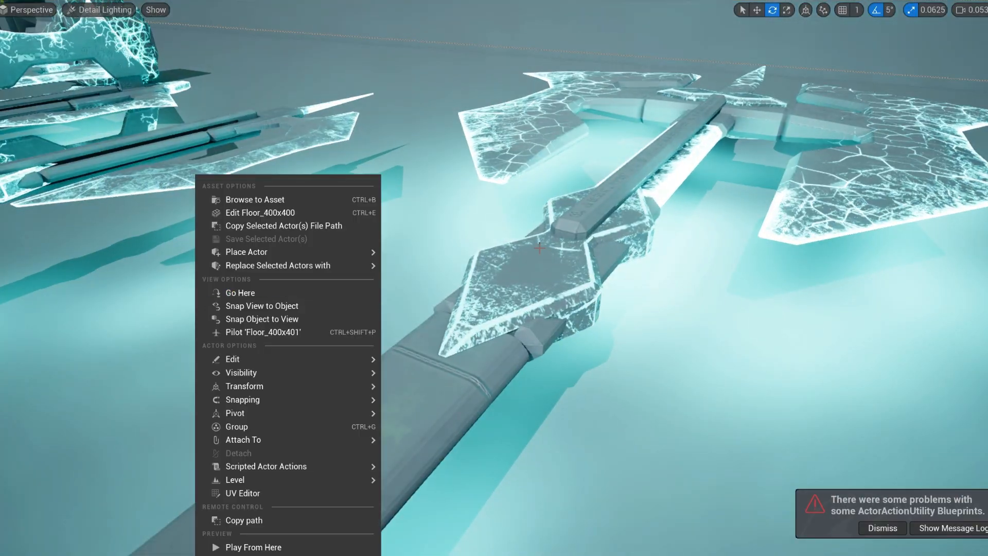
- Inspect the axes and swords in Detail Lighting, switch back to Lit shading, and toggle collision display on and off
key(alt+6)
right_drag(539, 248, 668, 278)
right_drag(511, 276, 335, 349)
key(alt+4)
key(alt+c)
right_drag(516, 319, 517, 262)
key(alt+c)
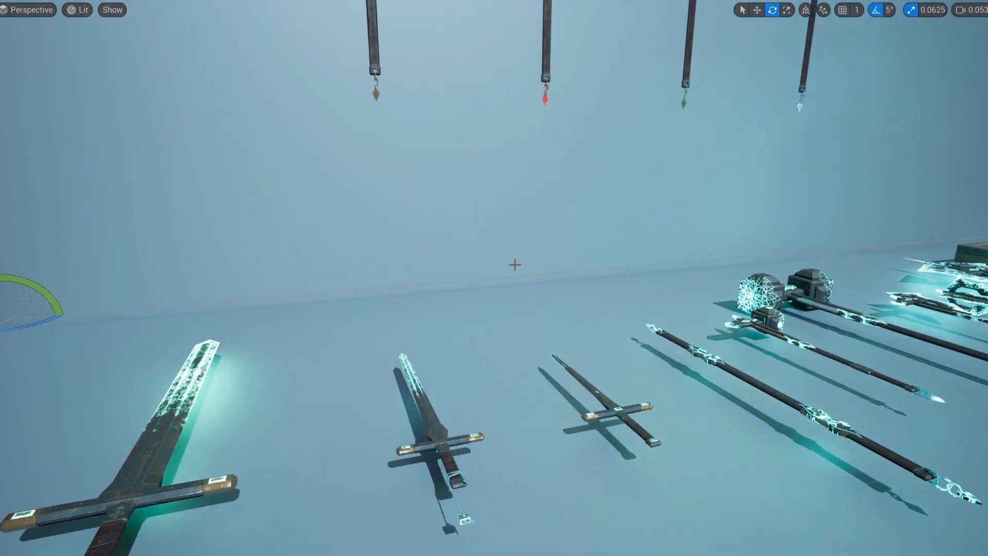
- Restore the full editor layout and check the swords in wireframe before returning to Lit shading
key(F11)
key(alt+2)
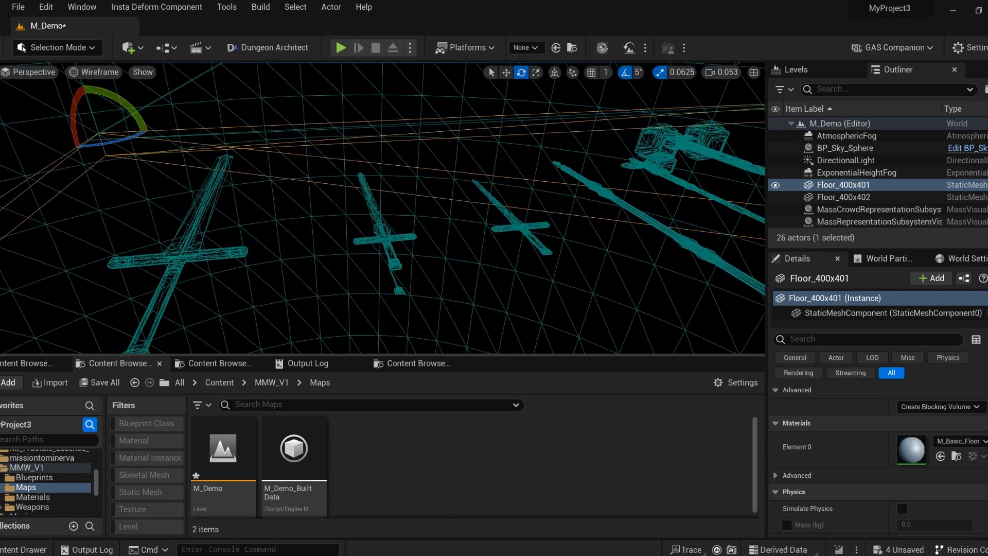
key(alt+4)
- Browse the MMW_V1 Blueprints, Maps, Materials and Weapons folders, including the contents of Axe_A
click(34, 477)
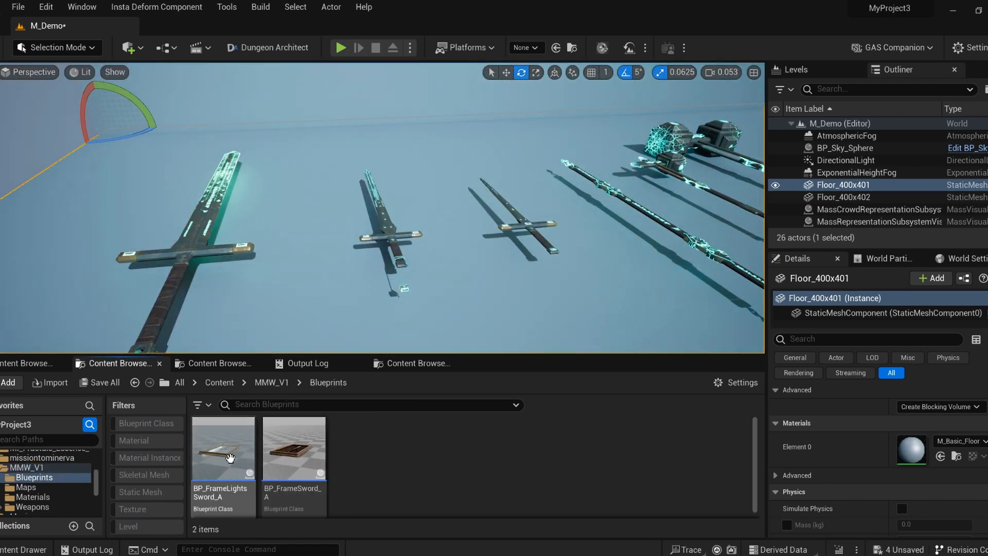
click(25, 487)
click(34, 496)
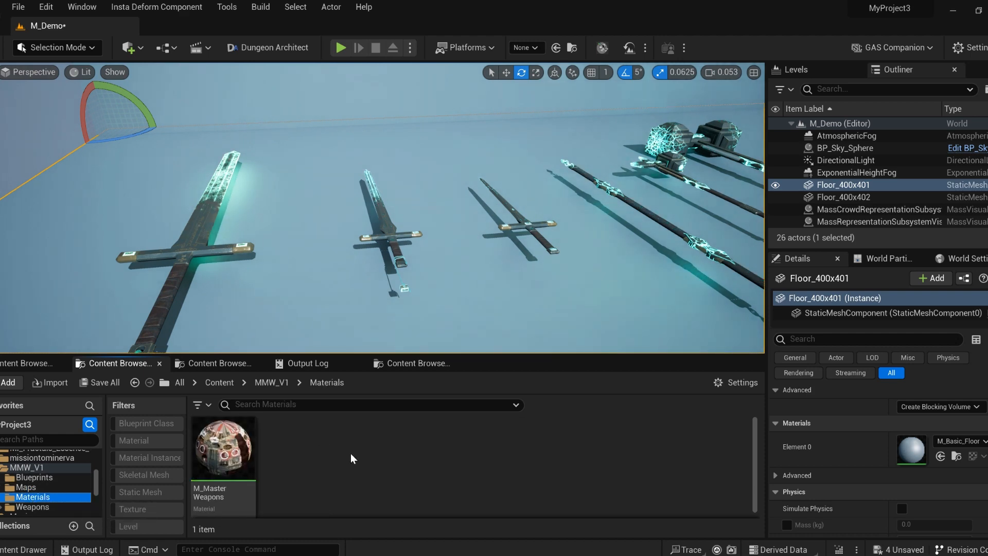
click(31, 506)
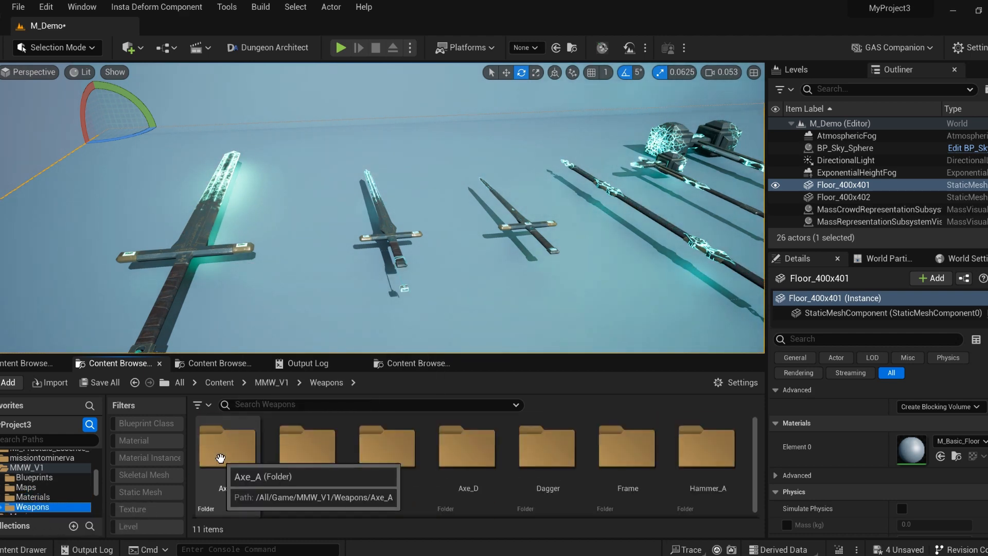
double_click(227, 442)
scroll(329, 473, up, 2)
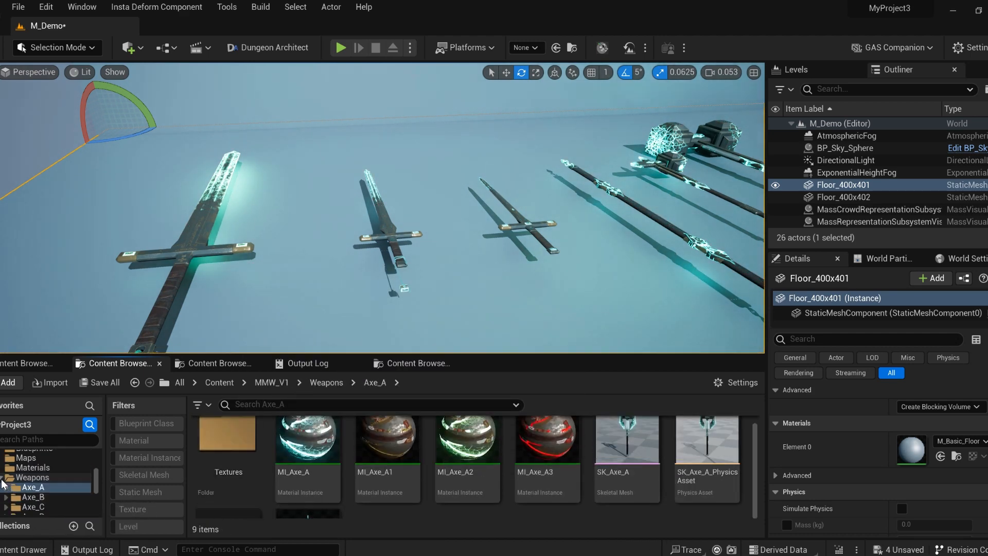
scroll(37, 485, up, 2)
- Place the BP_FrameLightsSword_A blueprint from the Blueprints folder on the floor near the weapon row
click(39, 487)
right_drag(288, 247, 509, 288)
drag(224, 447, 576, 209)
key(w)
scroll(957, 458, down, 3)
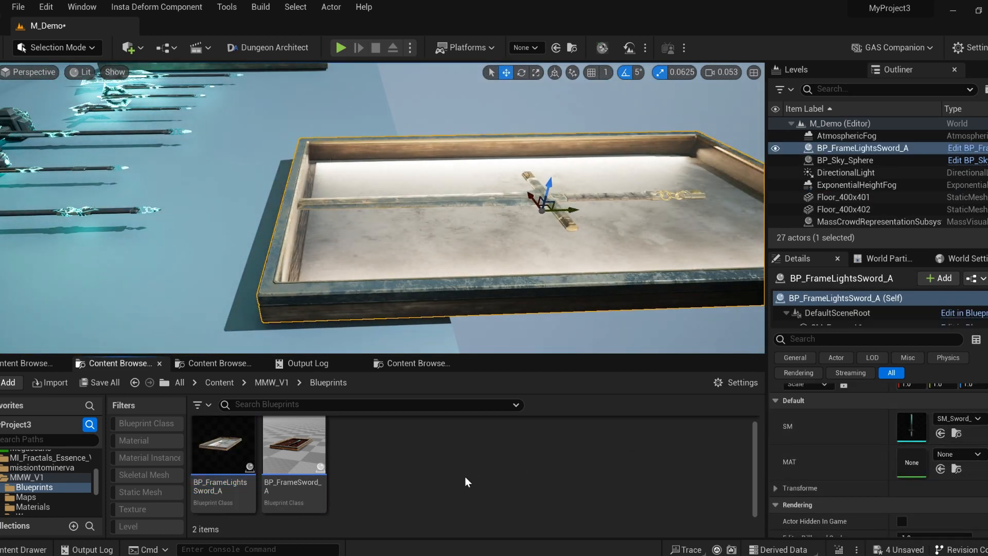
- Filter the Weapons folder to static meshes and set the frame's SM mesh to SM_Hammer_A, followed by SM_Axe_B
scroll(39, 497, down, 2)
click(32, 496)
click(140, 491)
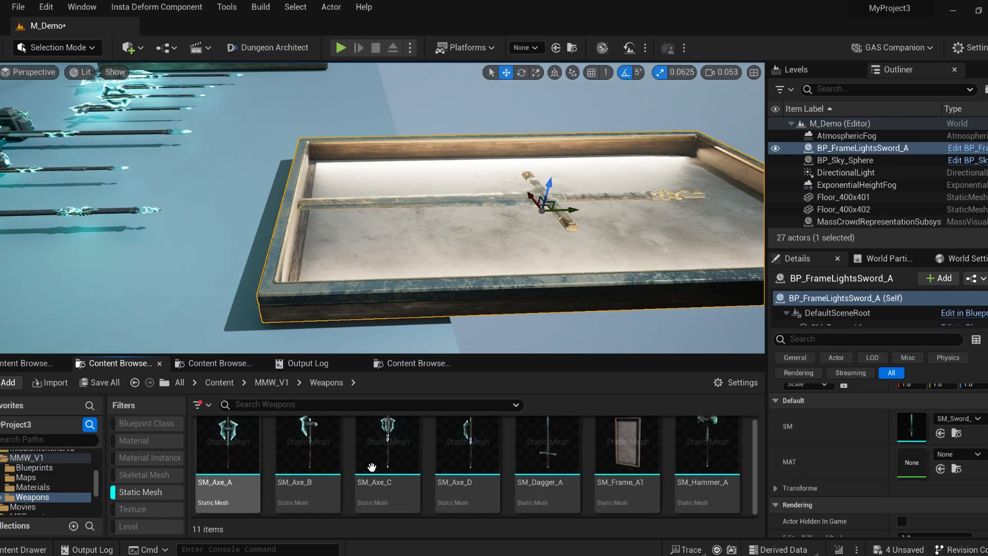
click(707, 448)
click(940, 433)
mouse_move(538, 290)
right_down()
mouse_move(448, 314)
mouse_move(519, 294)
right_up()
click(308, 447)
click(940, 433)
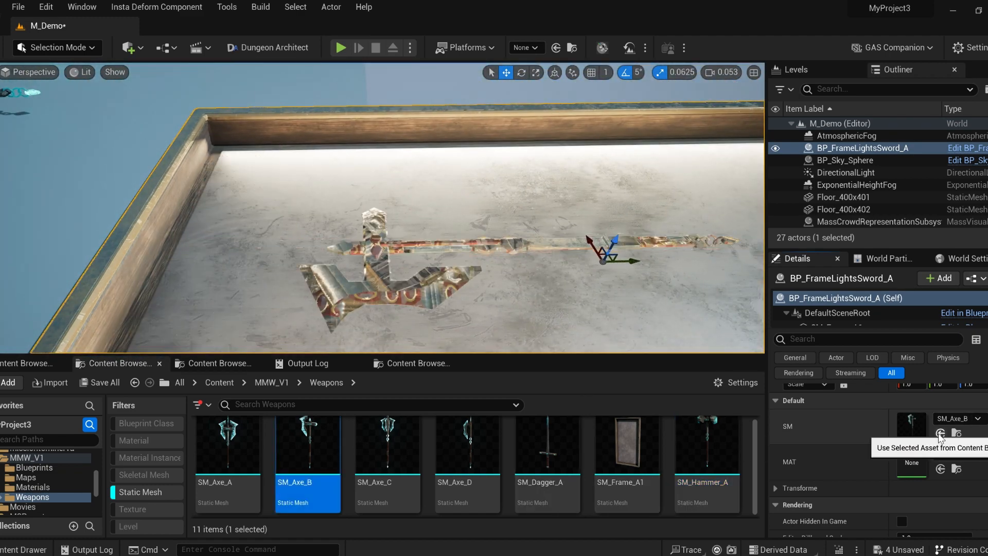
scroll(897, 455, down, 3)
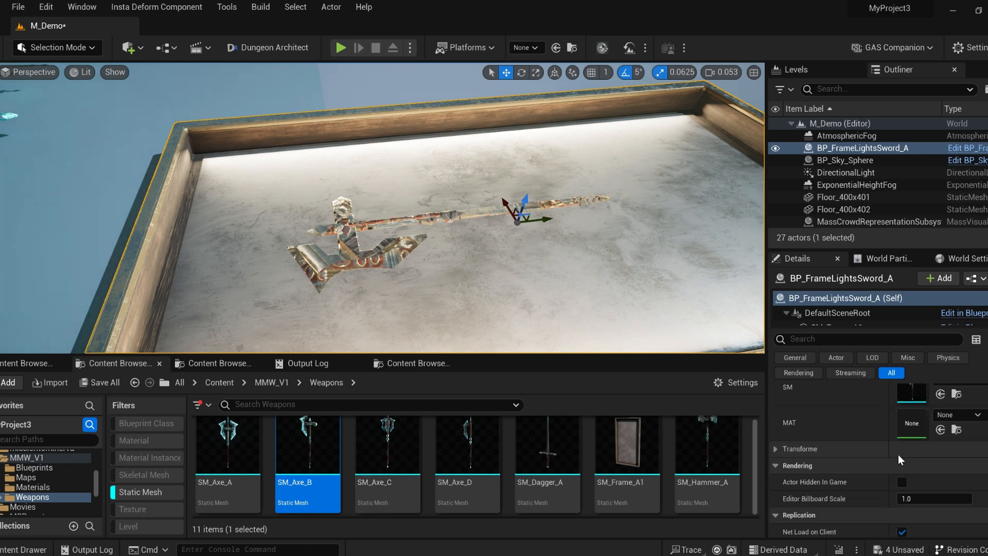
scroll(869, 432, up, 3)
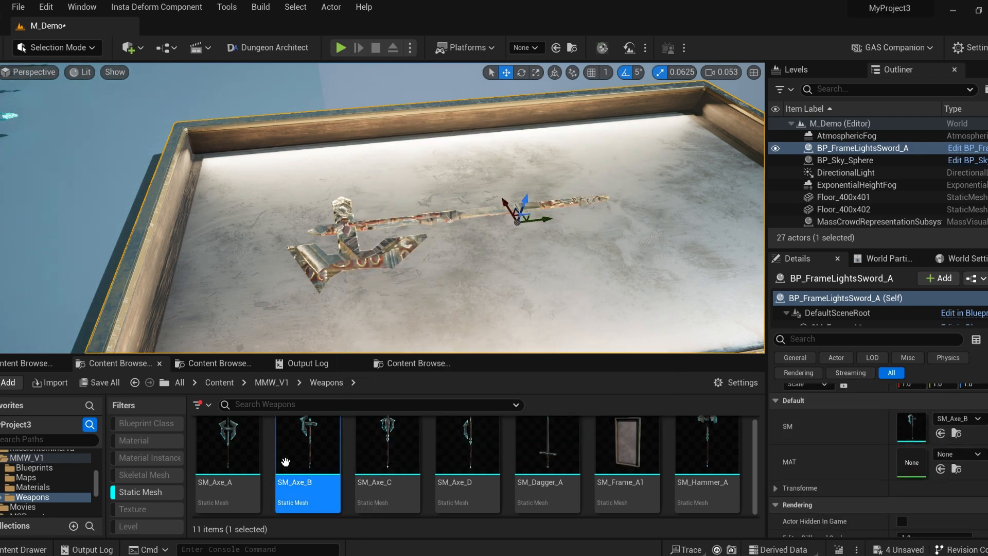
- Open the SM_Axe_B mesh to find its material and assign MI_Axe_B to the frame's MAT property
double_click(922, 422)
click(120, 30)
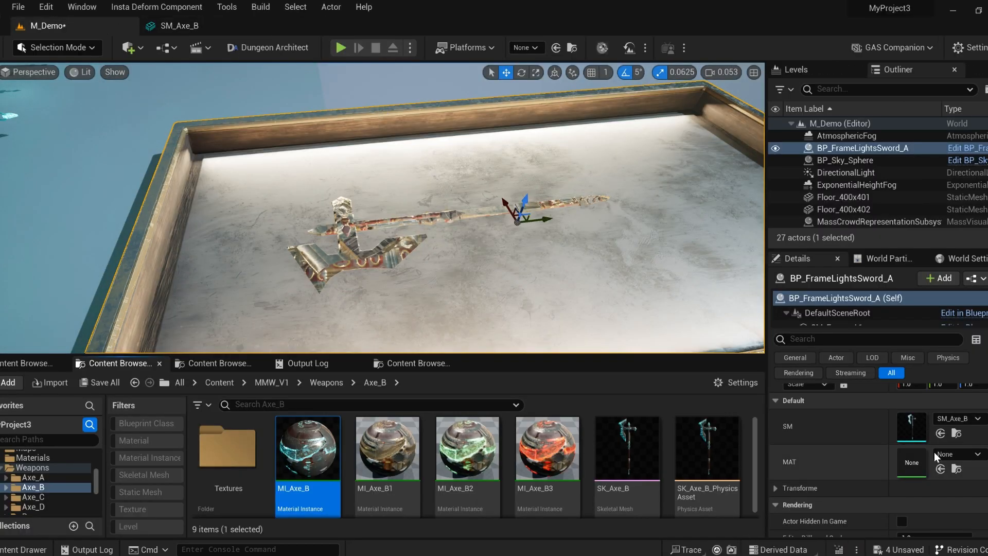
click(940, 468)
right_drag(669, 277, 620, 283)
- Expand the lit frame's Transforme property and nudge the transform of the displayed axe
scroll(777, 471, down, 1)
click(775, 468)
drag(966, 485, 970, 485)
right_drag(571, 300, 612, 278)
- Delete the lit frame and place the BP_FrameSword_A blueprint in the level, focusing the view on it
key(alt+Left)
scroll(946, 461, down, 5)
key(Delete)
key(alt+Left)
drag(295, 455, 408, 237)
key(f)
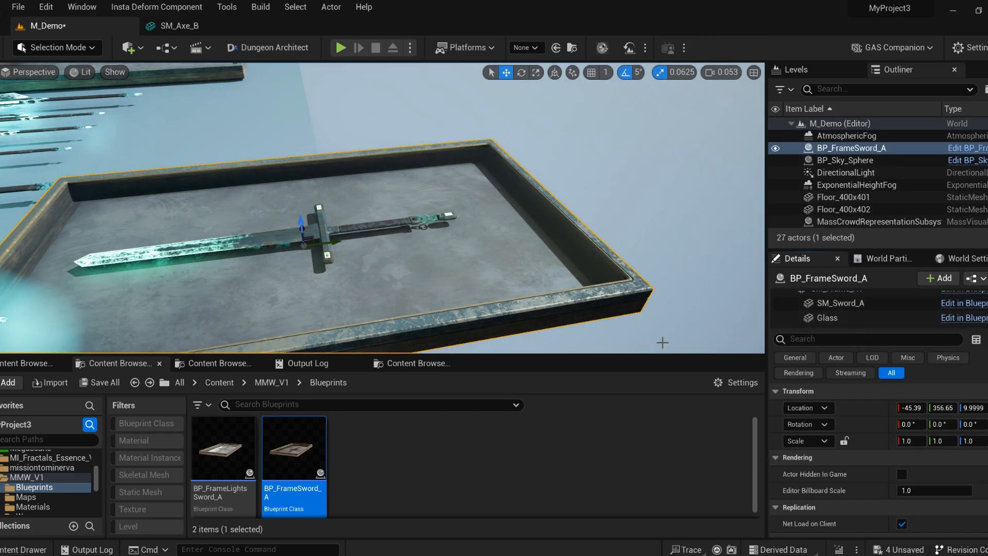
- Look over the sword in BP_FrameSword_A and delete the frame from the level
scroll(498, 278, up, 1)
right_drag(498, 278, 501, 298)
key(Delete)
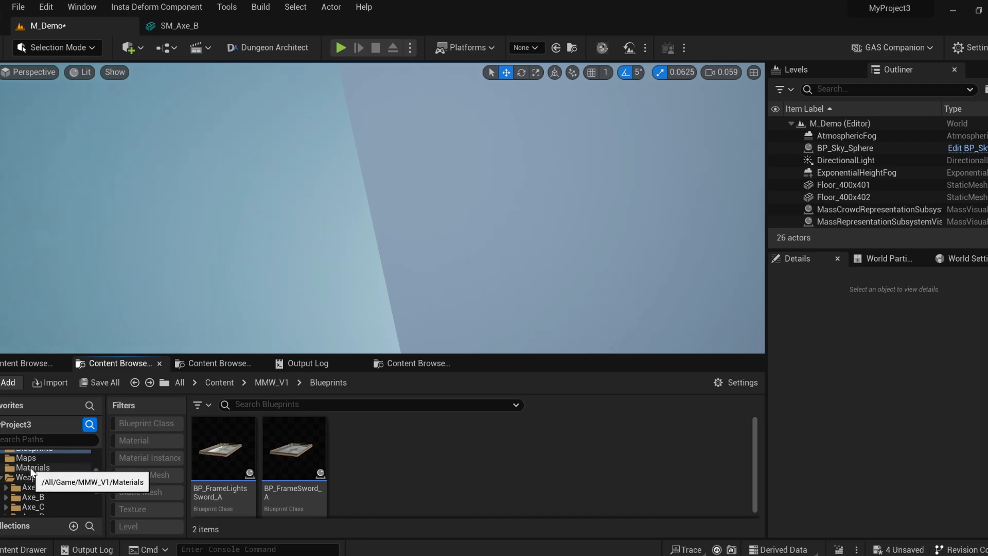
- Open the M_MasterWeapons material and examine its node graph, the ORM parameter and the texture assigned to it
click(32, 468)
double_click(224, 450)
scroll(319, 339, down, 5)
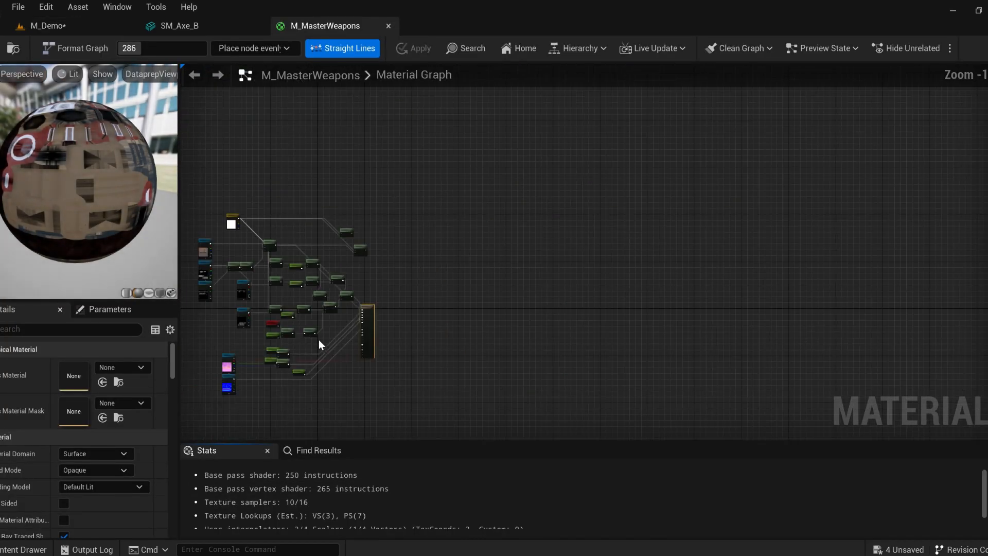
drag(462, 248, 361, 273)
scroll(363, 280, up, 5)
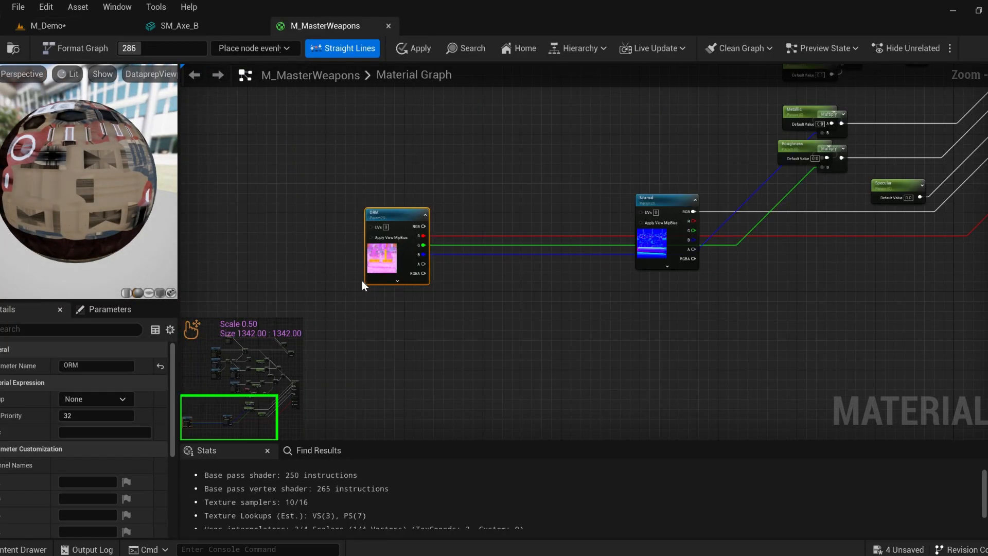
scroll(135, 441, down, 4)
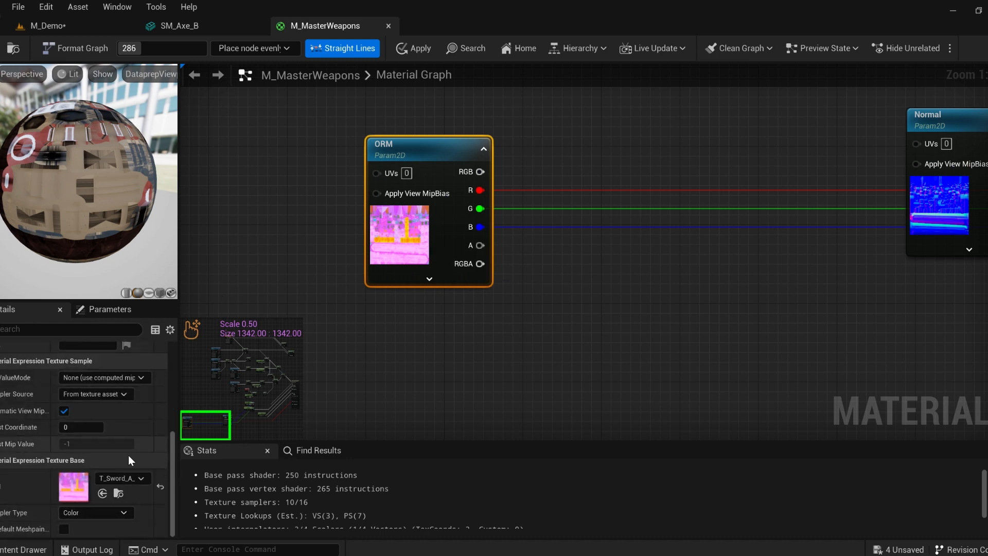
double_click(73, 485)
scroll(856, 216, down, 7)
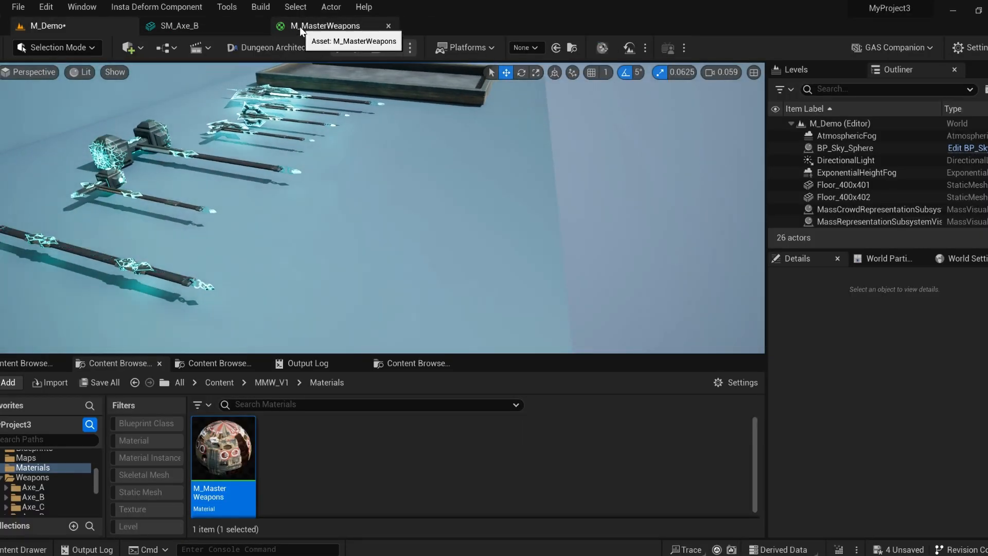
- Close the M_MasterWeapons and SM_Axe_B asset editors
middle_click(300, 27)
click(582, 317)
middle_click(182, 27)
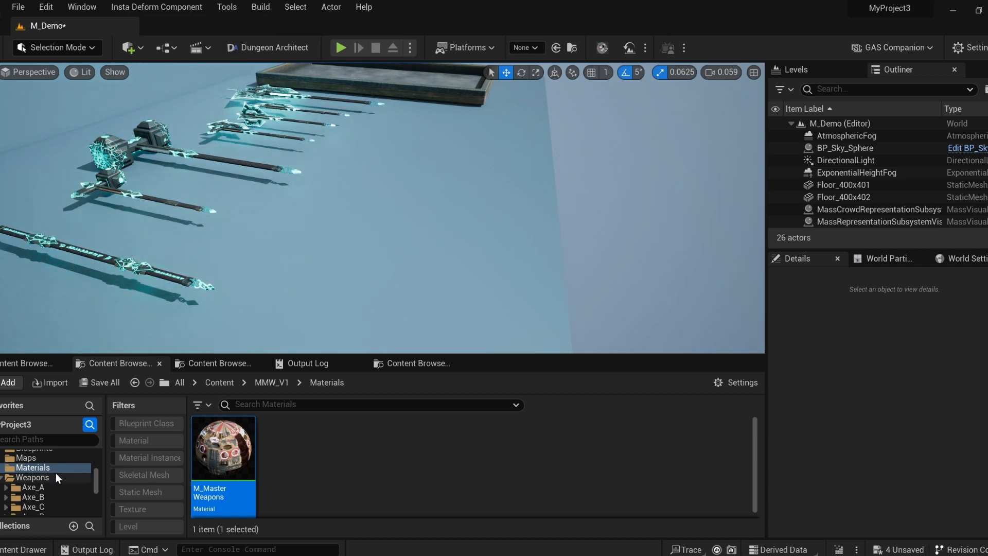
- Filter the Movies folder to material instances to review the weapon variants, and clear the filter
click(25, 487)
scroll(25, 487, up, 2)
click(1, 478)
click(3, 487)
click(148, 457)
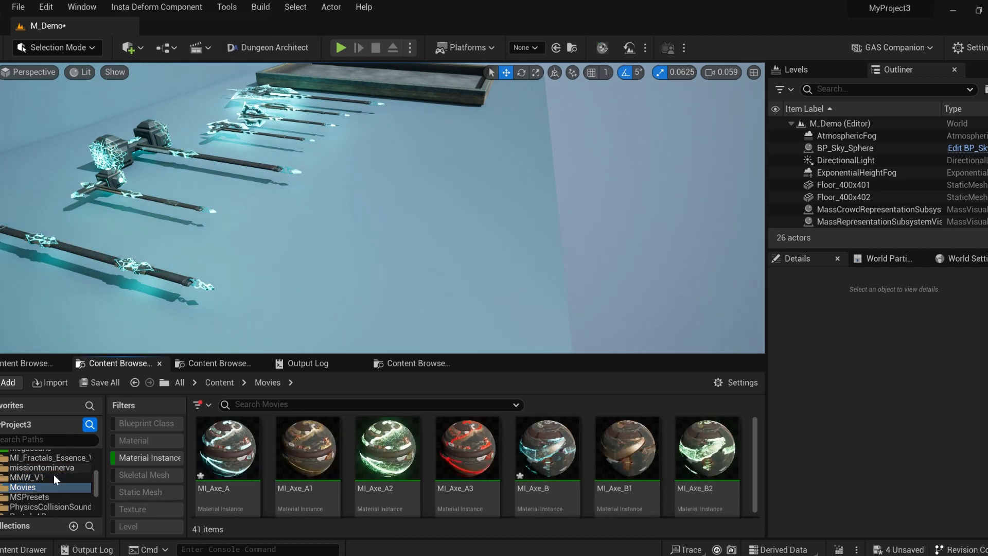
click(128, 460)
- Filter the MMW_V1 folder inside Movies to skeletal meshes and place SK_Sword_A beside the large floor sword
double_click(227, 470)
click(147, 477)
mouse_move(319, 247)
right_down()
mouse_move(154, 241)
mouse_move(309, 247)
right_up()
scroll(461, 491, down, 3)
drag(285, 444, 321, 317)
- Copy the location of the large static sword onto SK_Sword_A
click(438, 234)
right_click(852, 411)
click(889, 422)
click(316, 267)
right_click(863, 412)
click(898, 435)
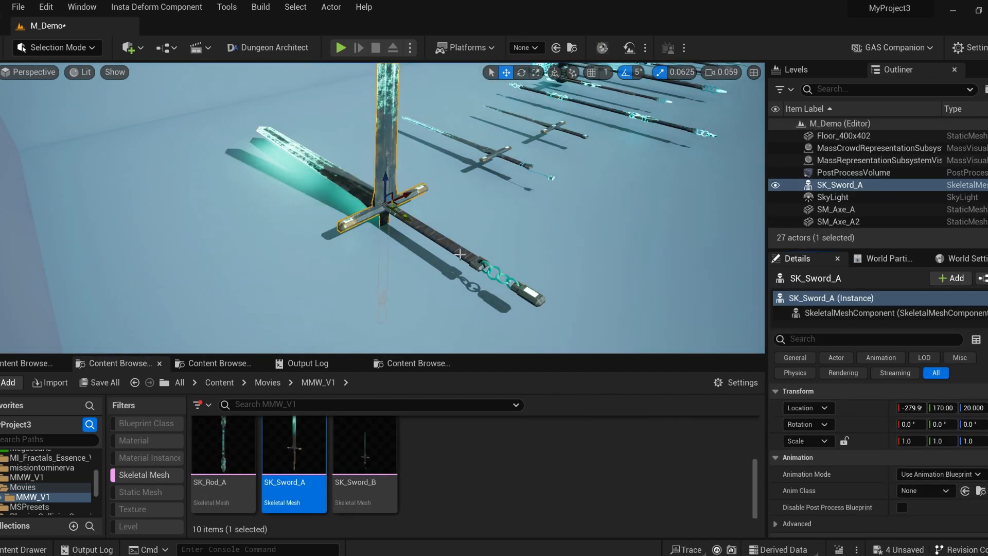
- Copy the static sword's rotation onto SK_Sword_A and shift it slightly sideways from the original
click(460, 254)
right_click(862, 425)
click(882, 434)
click(386, 141)
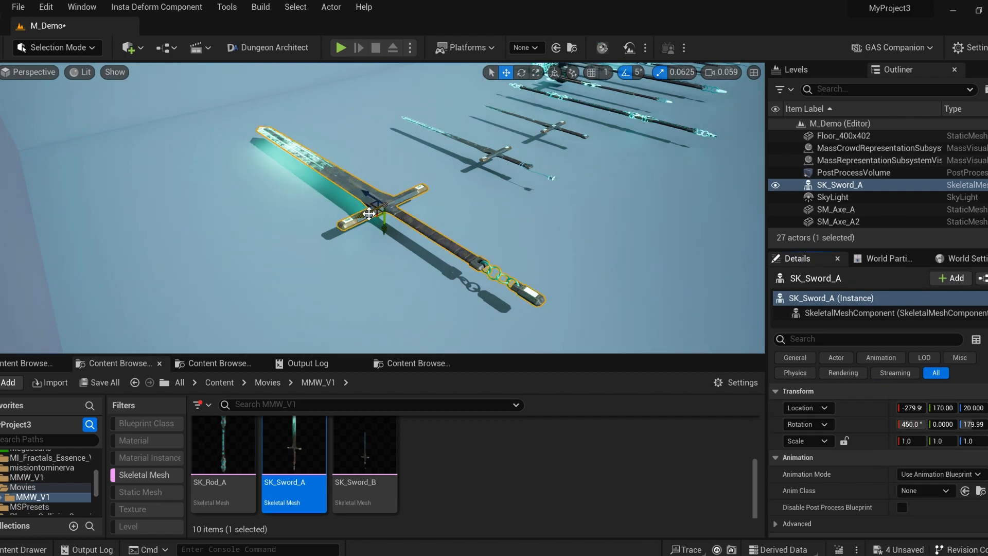
drag(353, 217, 341, 224)
- Compare the crossguards and grips of the skeletal and static swords up close
right_drag(446, 292, 305, 202)
key(w)
key(s)
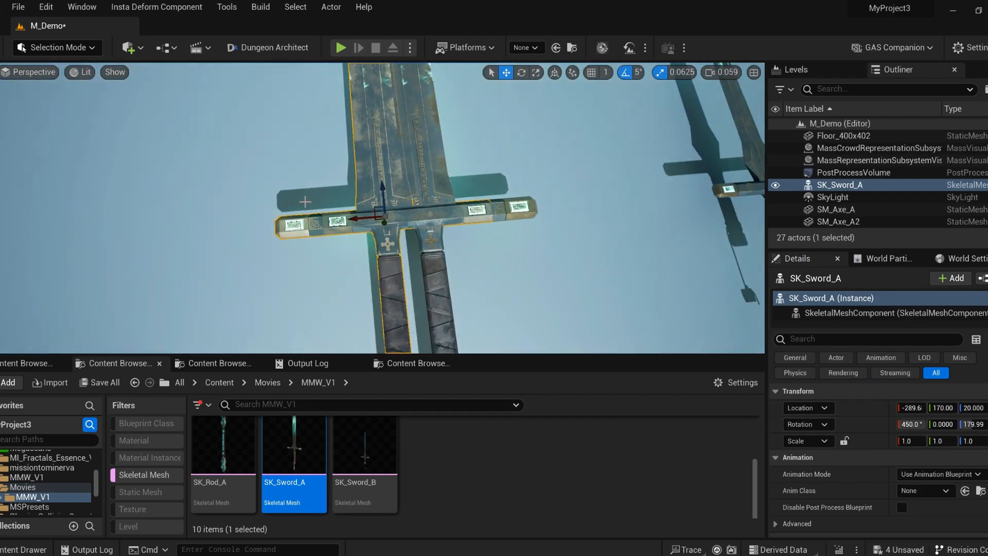
key(w)
right_drag(364, 217, 404, 216)
key(s)
scroll(939, 421, down, 3)
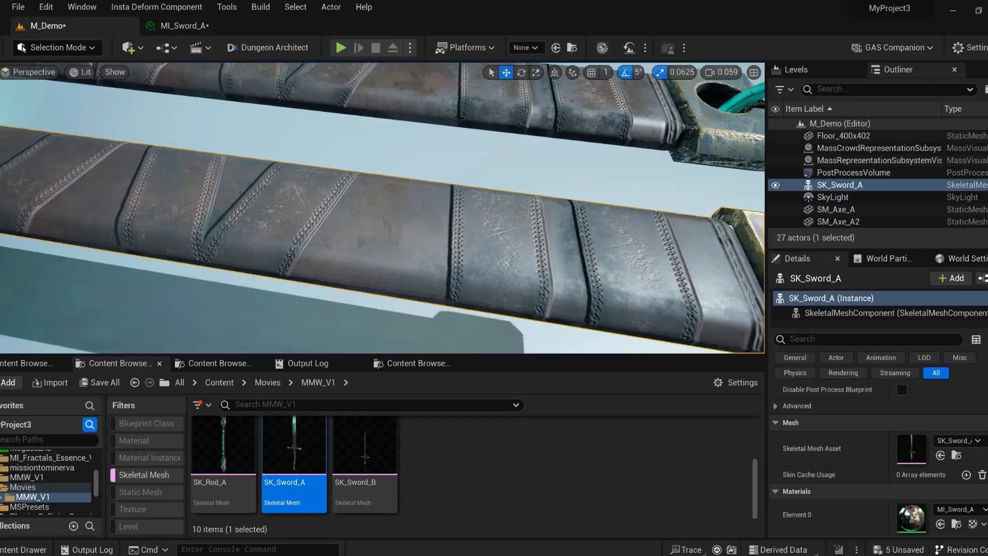
- Examine the leather grip stitching and the glowing blade engravings of the two swords up close
right_drag(382, 208, 435, 216)
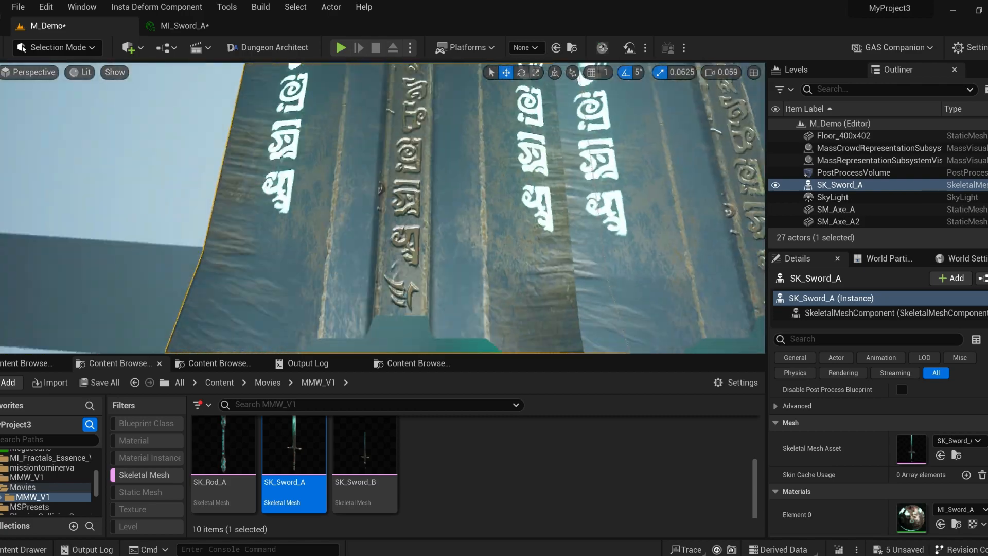
right_drag(383, 207, 350, 216)
right_drag(334, 169, 437, 160)
right_drag(382, 208, 396, 219)
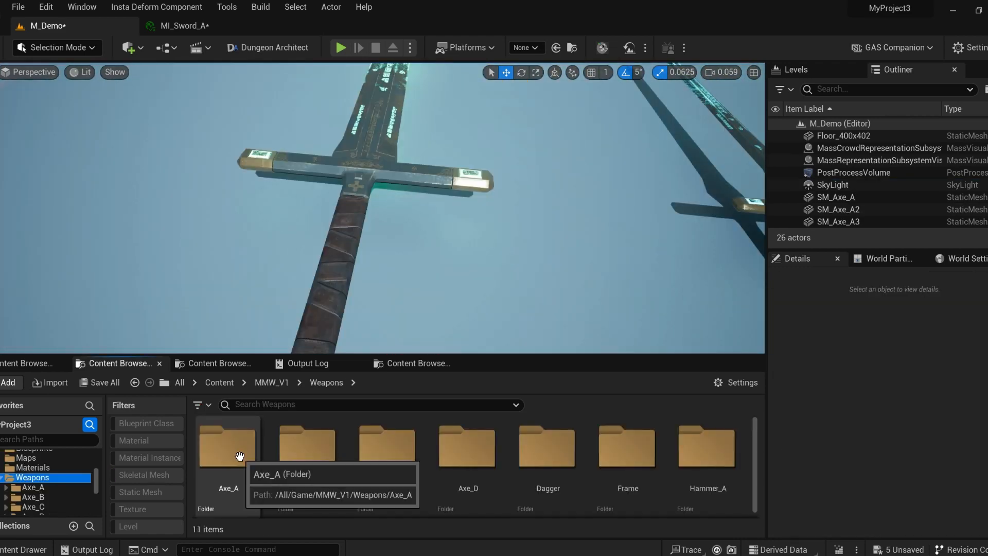
- Open the Sword_A folder under Weapons and select the large sword SM_Sword_A in the level
double_click(227, 445)
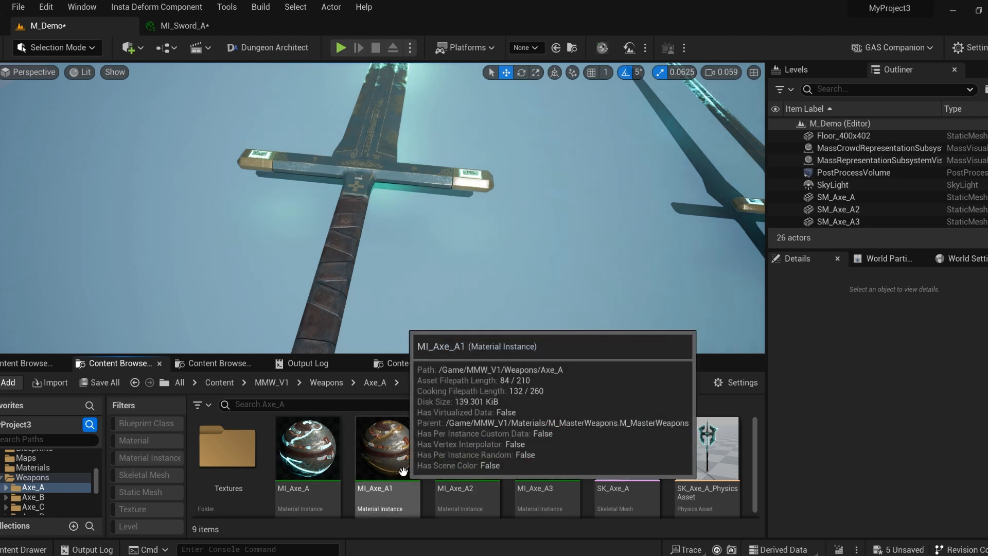
key(alt+Left)
scroll(448, 479, down, 2)
double_click(386, 455)
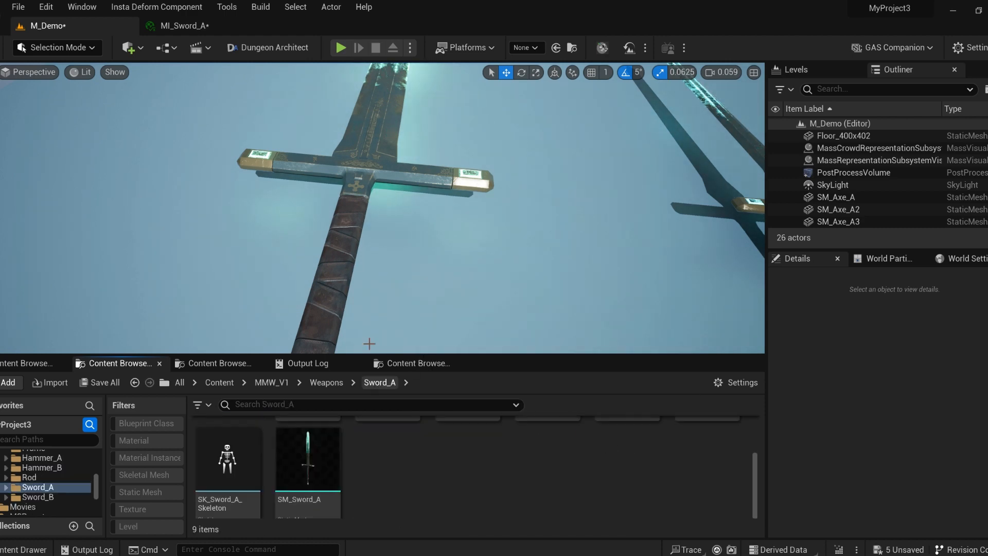
click(355, 329)
- Try the Sword_A material variants, including MI_Sword_A2 and MI_Sword_A3, on SM_Sword_A's Element 0 slot
click(387, 448)
right_drag(581, 267, 515, 257)
drag(467, 447, 913, 487)
mouse_move(607, 278)
right_down()
mouse_move(663, 247)
mouse_move(648, 221)
mouse_move(602, 277)
mouse_move(545, 257)
mouse_move(638, 257)
mouse_move(654, 272)
mouse_move(617, 257)
mouse_move(556, 262)
mouse_move(591, 268)
right_up()
click(944, 496)
- Set SM_Sword_A's Element 0 material to MI_Sword_A and finally to MI_Sword_A1
click(309, 455)
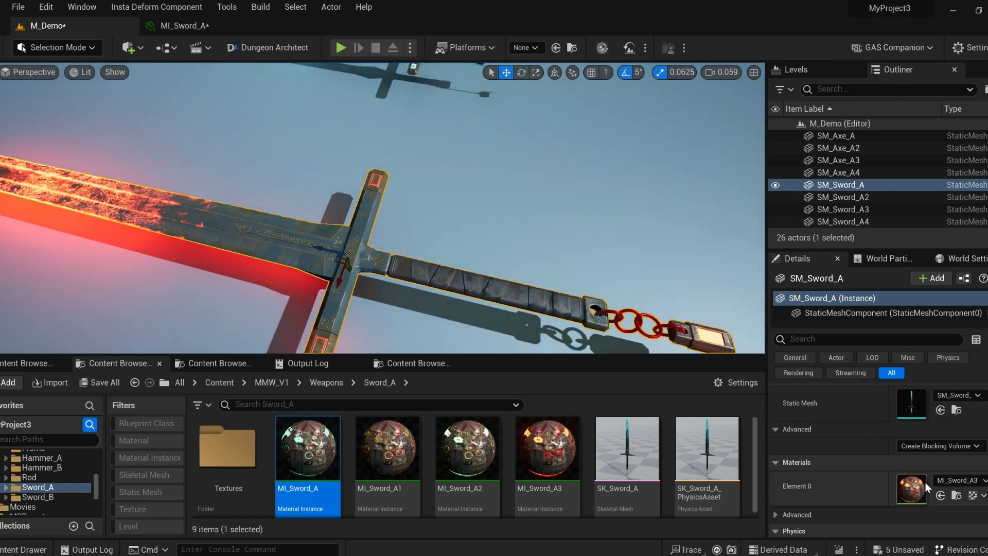
click(940, 496)
click(387, 447)
click(940, 496)
right_drag(576, 247, 535, 237)
- Filter the whole Weapons folder to textures and search for Dimensions = 4096, followed by a second size query
double_click(223, 457)
click(9, 469)
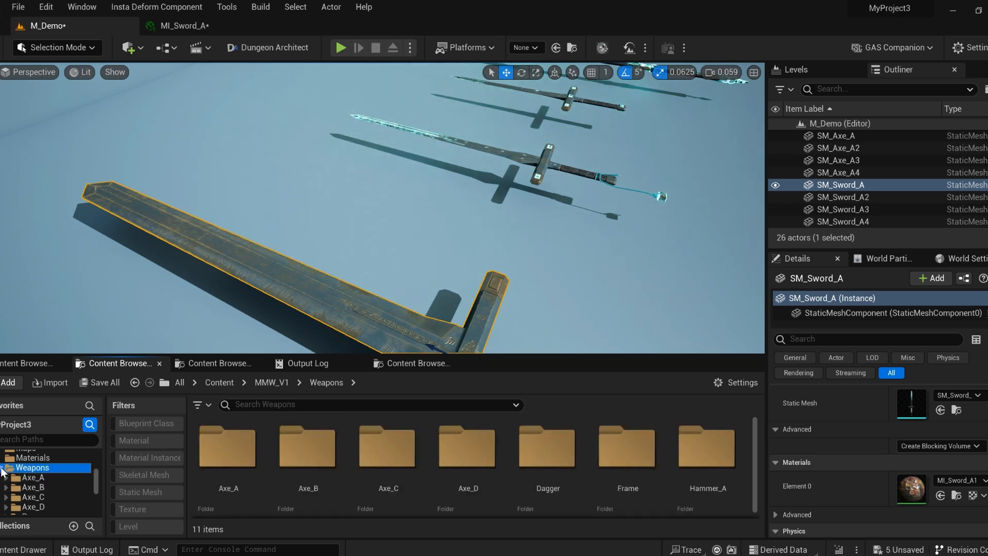
click(3, 468)
click(134, 509)
text(sions)
key(Down)
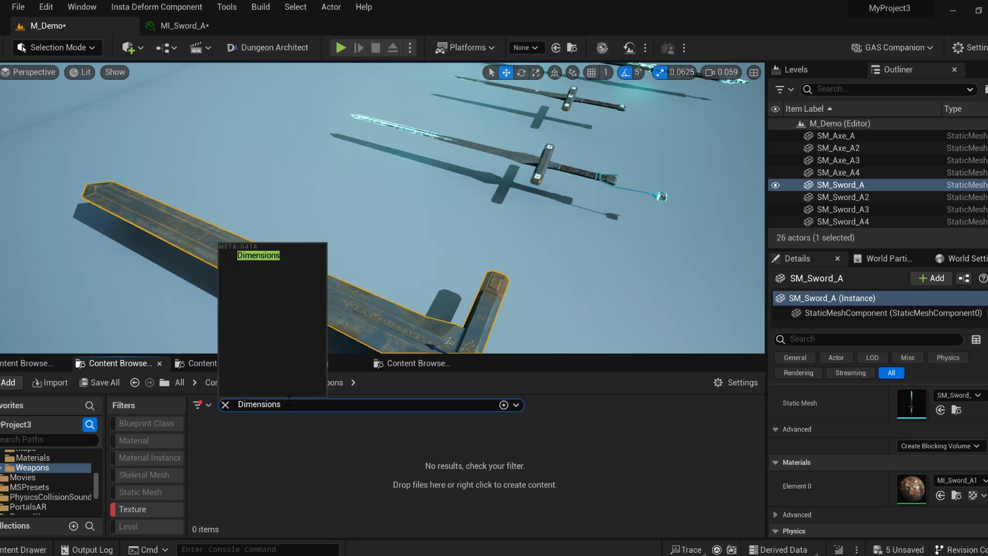
text(= 4096)
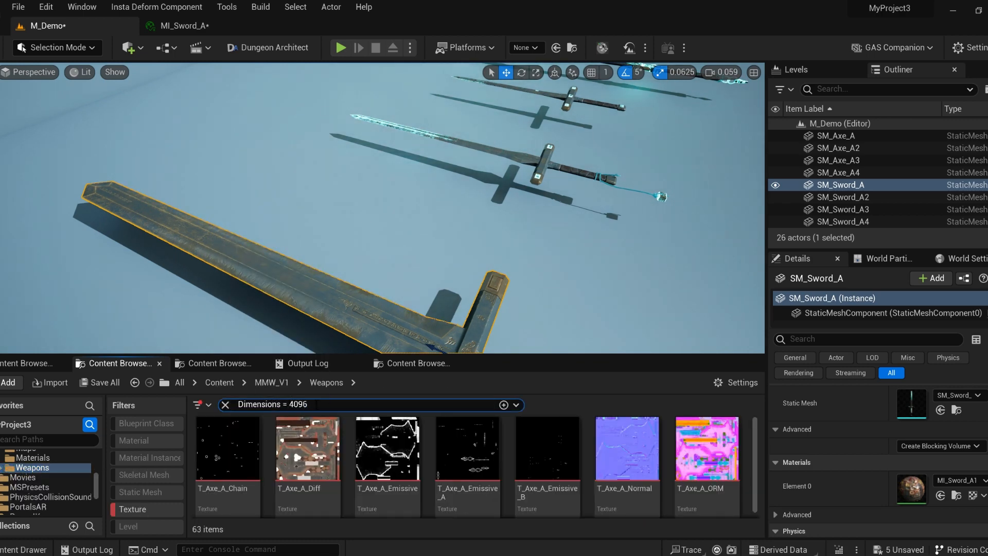
text(48)
- Replace the dimension query with an alpha property search set to true
key(BackSpace)
key(BackSpace)
key(BackSpace)
key(BackSpace)
key(BackSpace)
key(BackSpace)
key(BackSpace)
key(BackSpace)
key(BackSpace)
key(BackSpace)
key(BackSpace)
key(BackSpace)
key(BackSpace)
key(BackSpace)
text(al)
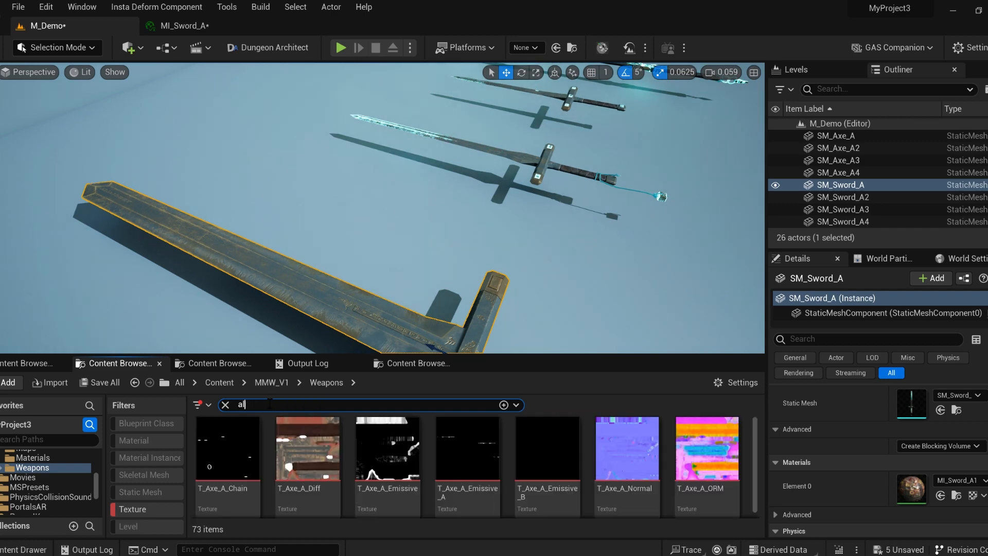
text(pha)
key(Down)
text(= true)
- Clear the search and look through the full list of weapon textures
click(226, 405)
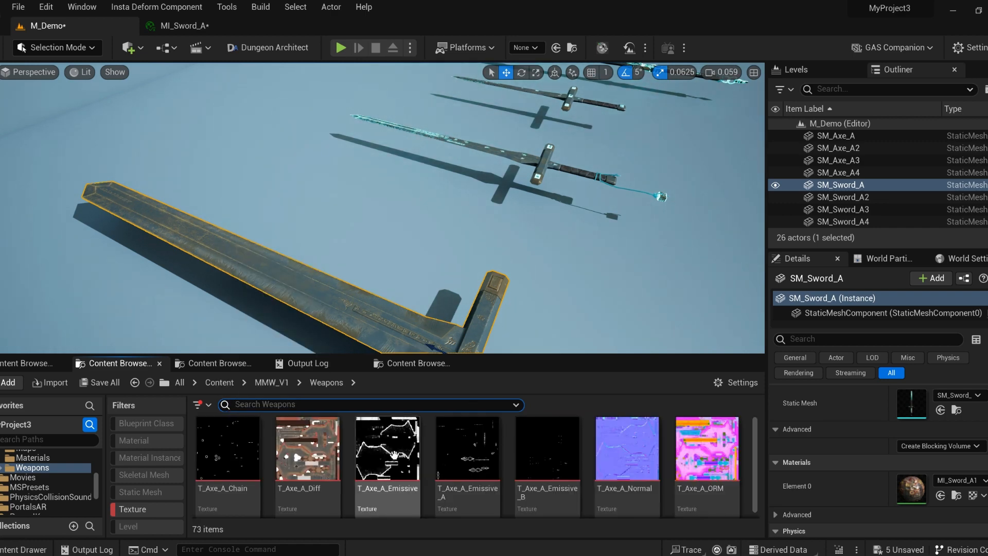
scroll(642, 474, down, 5)
drag(755, 457, 756, 450)
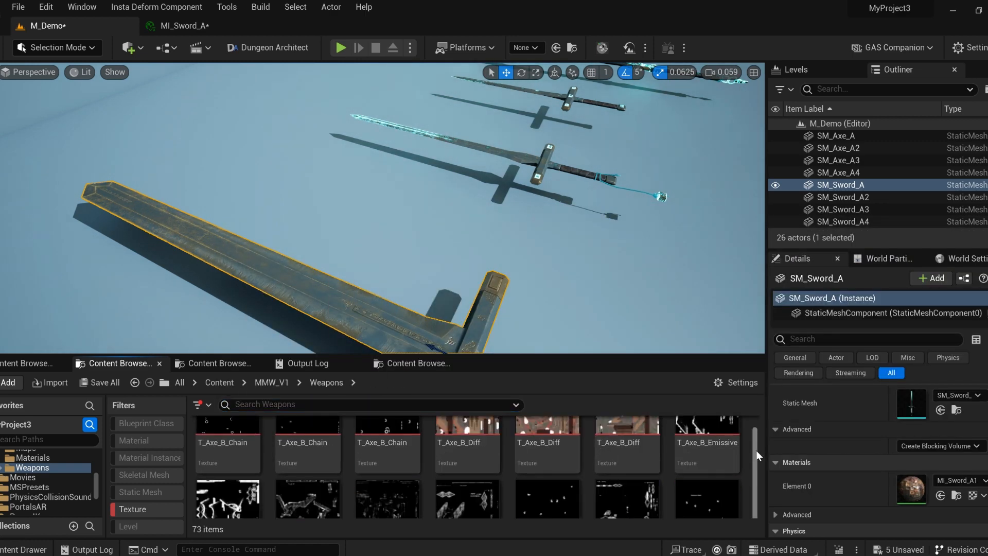
- Remove the texture filter from the Weapons folder and open the Sword_A folder
scroll(755, 450, up, 3)
click(132, 509)
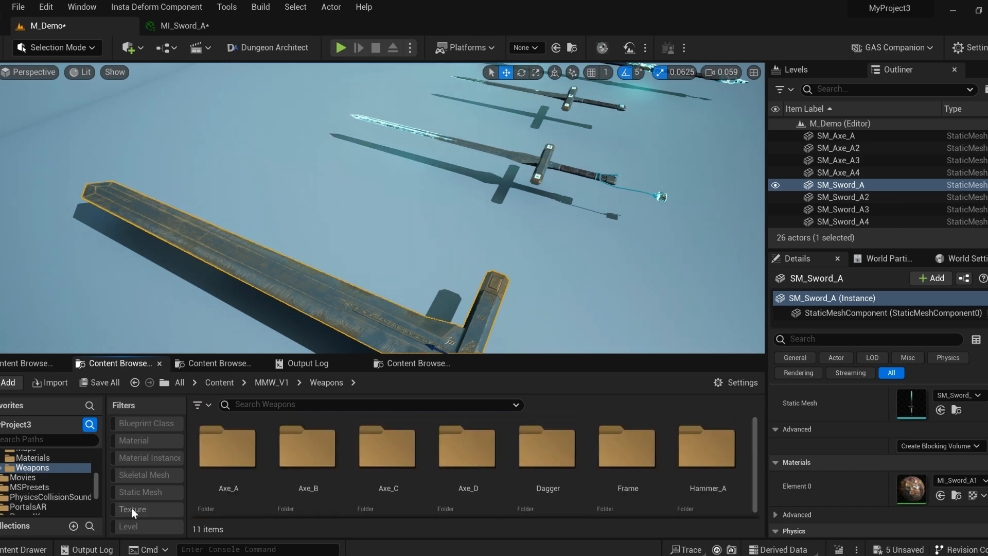
click(227, 447)
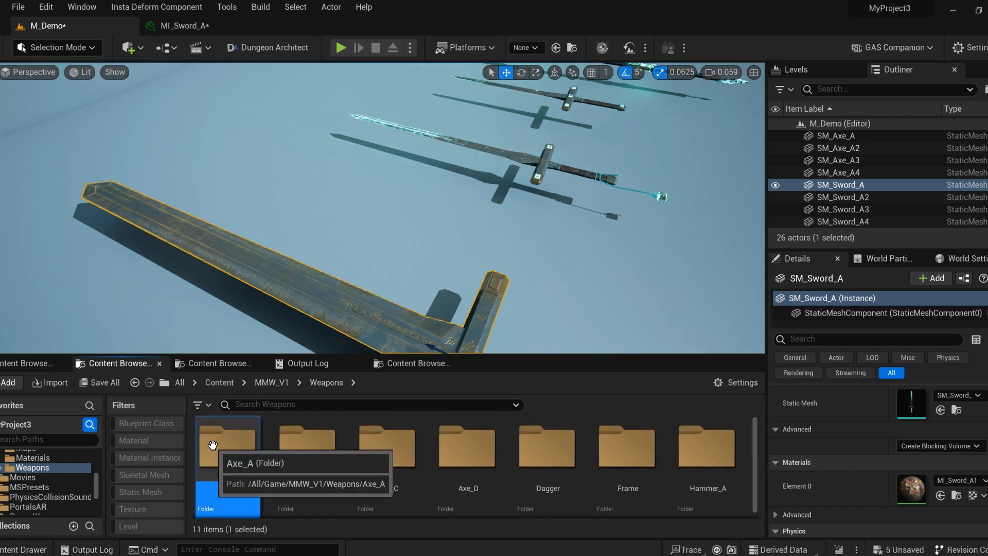
scroll(360, 463, down, 2)
double_click(383, 481)
scroll(357, 470, up, 3)
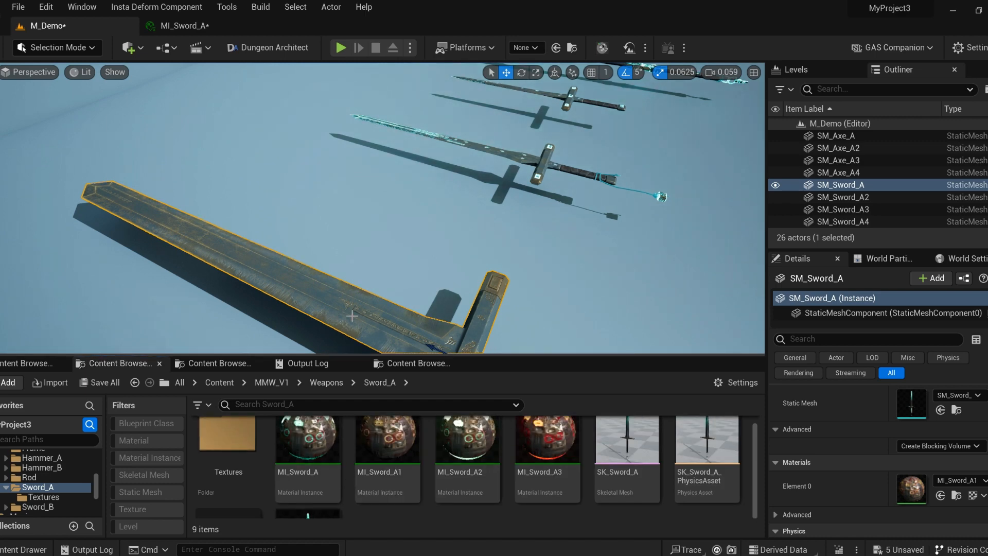
- Open the MI_Sword_A1 material instance and use SK_Sword_A as its preview mesh
double_click(911, 487)
click(48, 26)
click(611, 451)
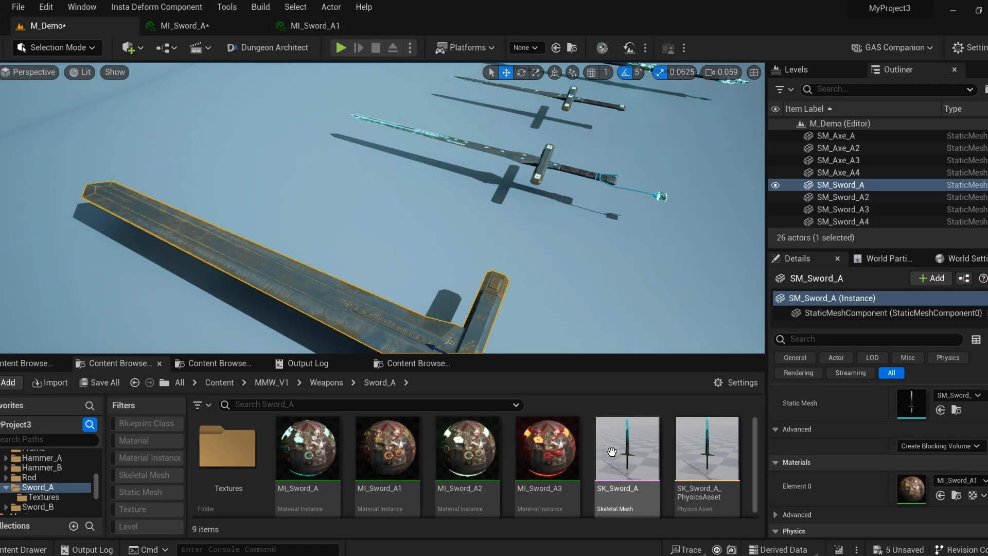
click(315, 25)
click(460, 532)
drag(234, 300, 242, 257)
right_drag(242, 257, 241, 350)
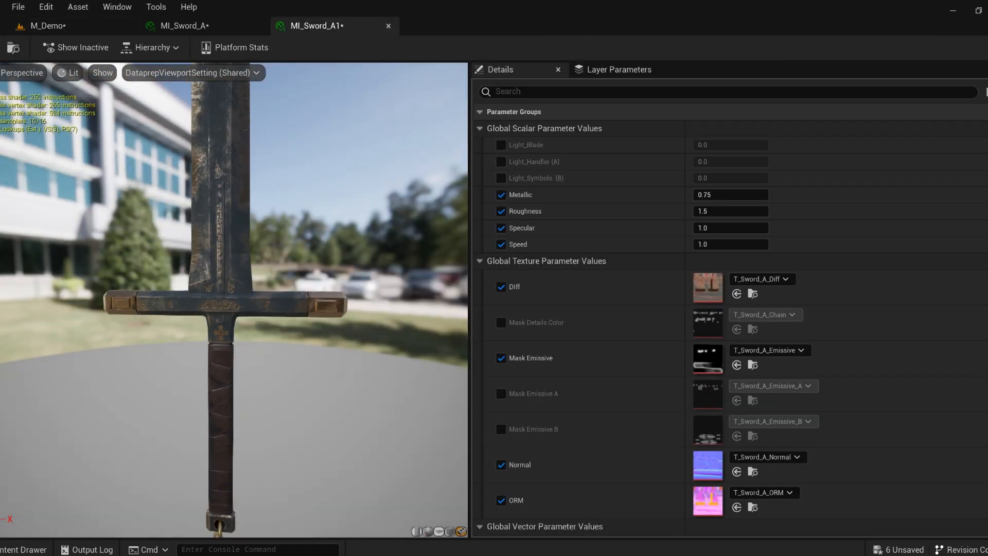
drag(242, 300, 247, 296)
- Enable the Light_Blade, Light_Handler (A) and Light_Symbols (B) parameter overrides in MI_Sword_A1
click(501, 161)
click(502, 145)
click(501, 178)
- Try other Base Color values for MI_Sword_A1 in the color picker and discard them
scroll(331, 234, down, 4)
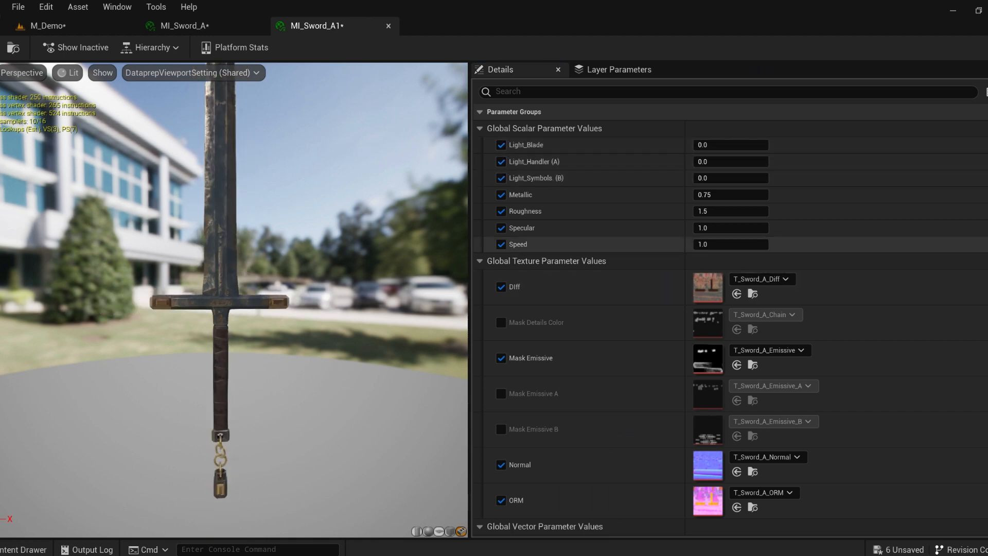
scroll(730, 245, down, 4)
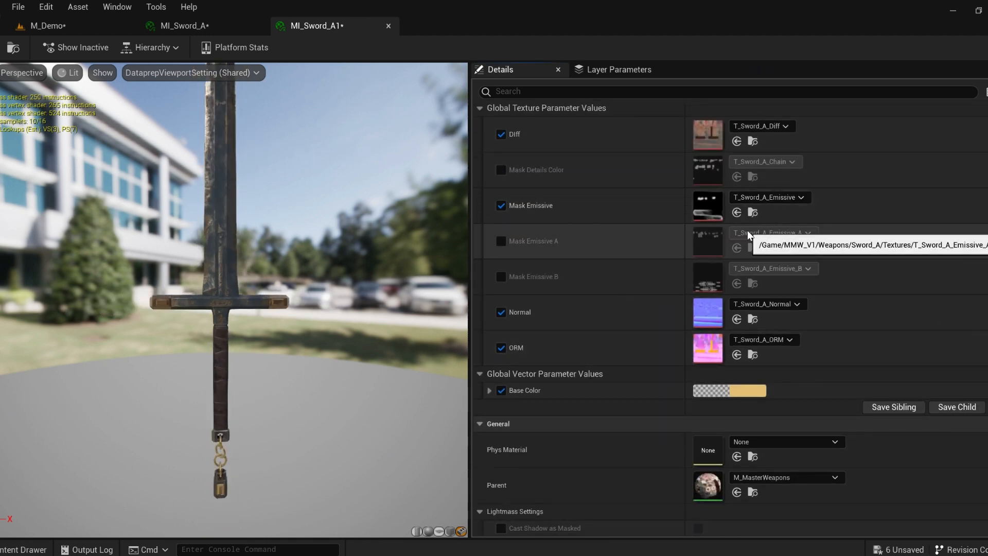
scroll(745, 393, up, 3)
scroll(744, 446, down, 2)
click(744, 446)
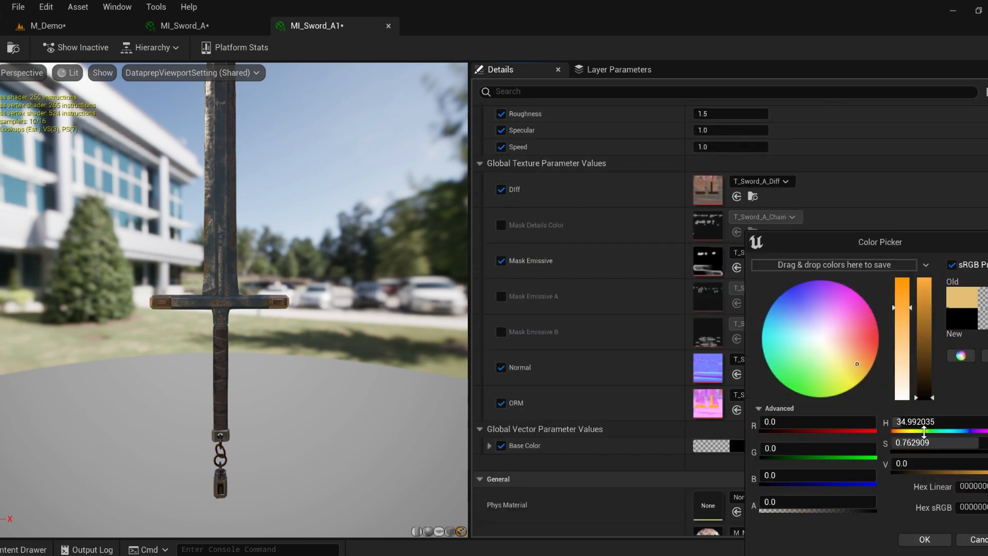
drag(823, 355, 829, 331)
scroll(422, 285, down, 3)
click(978, 539)
- Try Light_Blade at 5, return it to 0, and set Light_Handler (A) to 20, viewing the crossguard up close
scroll(802, 308, up, 4)
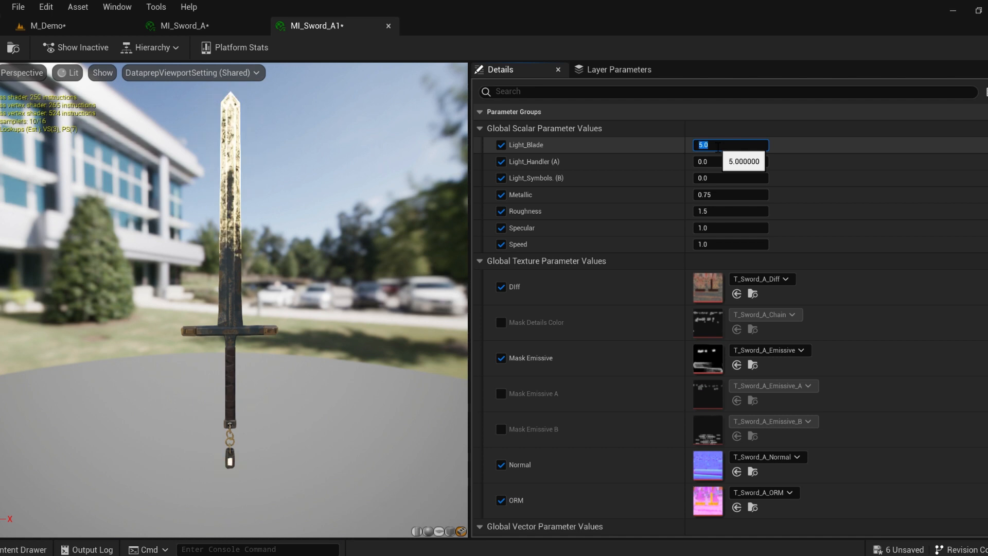
text(0)
click(723, 161)
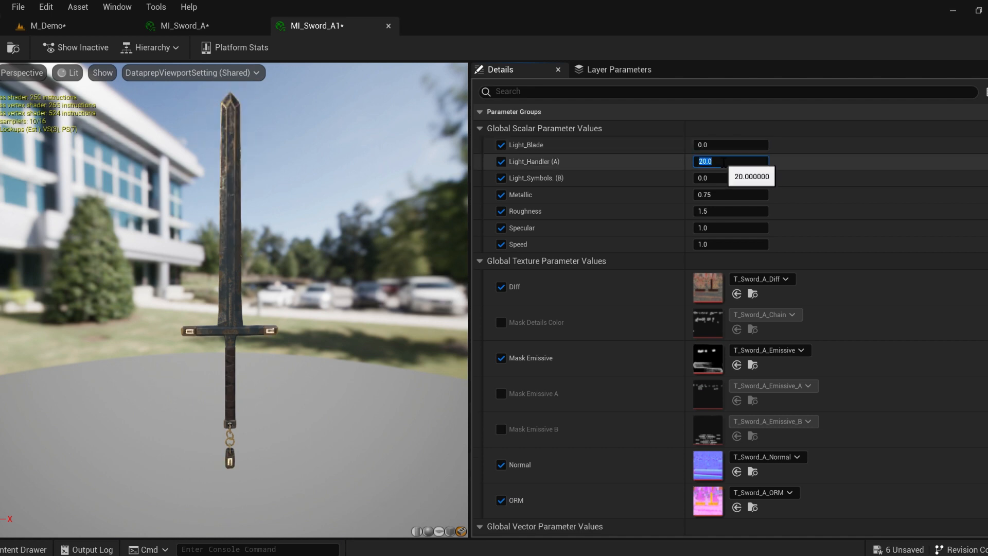
scroll(411, 278, up, 6)
middle_drag(406, 308, 438, 206)
drag(470, 237, 619, 236)
scroll(457, 254, down, 2)
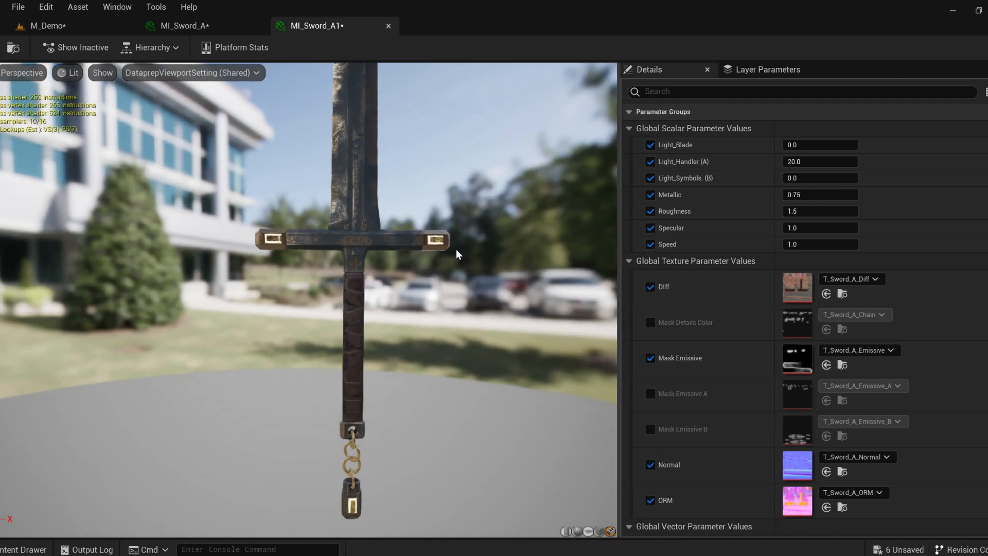
middle_drag(457, 250, 381, 355)
scroll(456, 230, up, 4)
scroll(453, 231, up, 3)
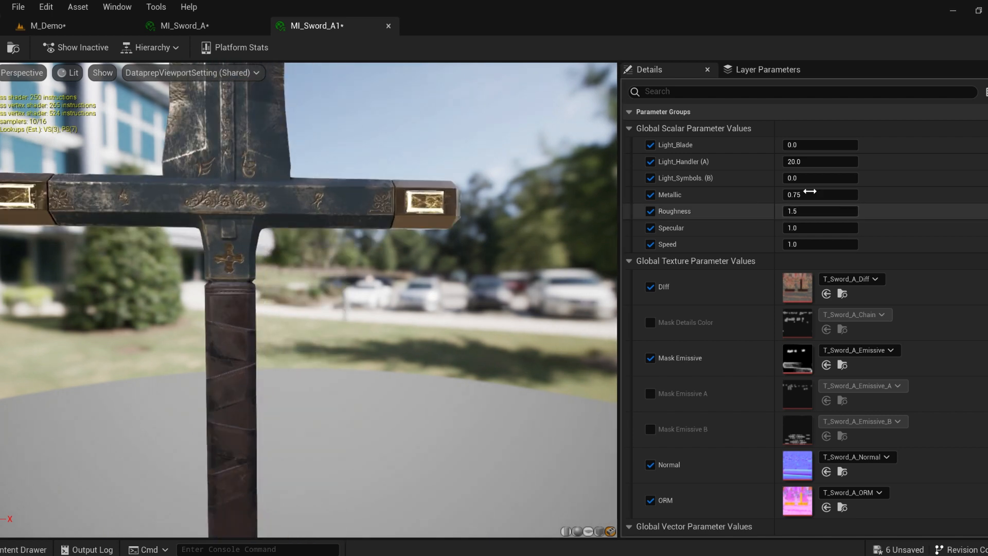
- Return Light_Handler (A) to 0 and set Light_Symbols (B) to 20, viewing the blade up close
click(811, 164)
text(0)
key(Return)
scroll(324, 255, down, 5)
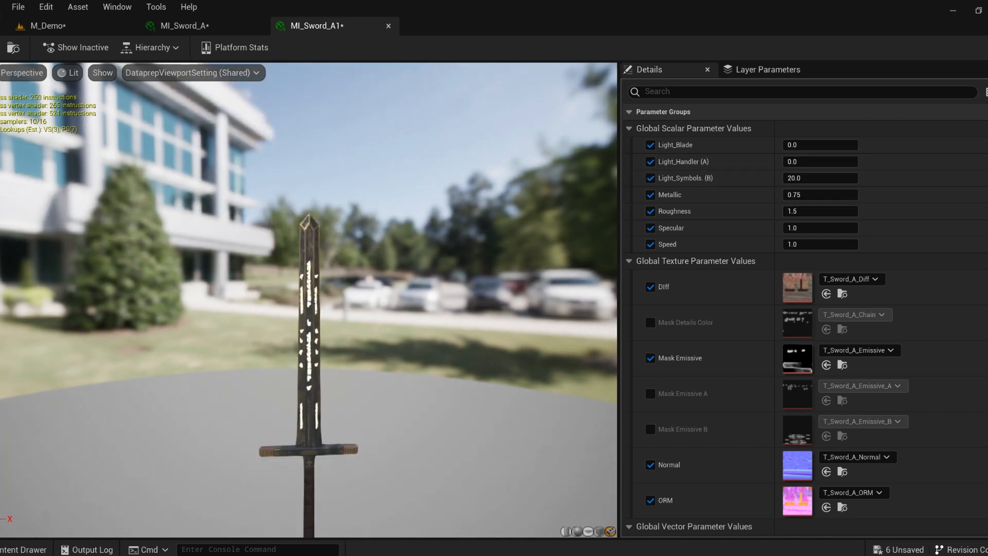
scroll(309, 255, up, 8)
middle_drag(324, 280, 324, 255)
scroll(308, 254, down, 4)
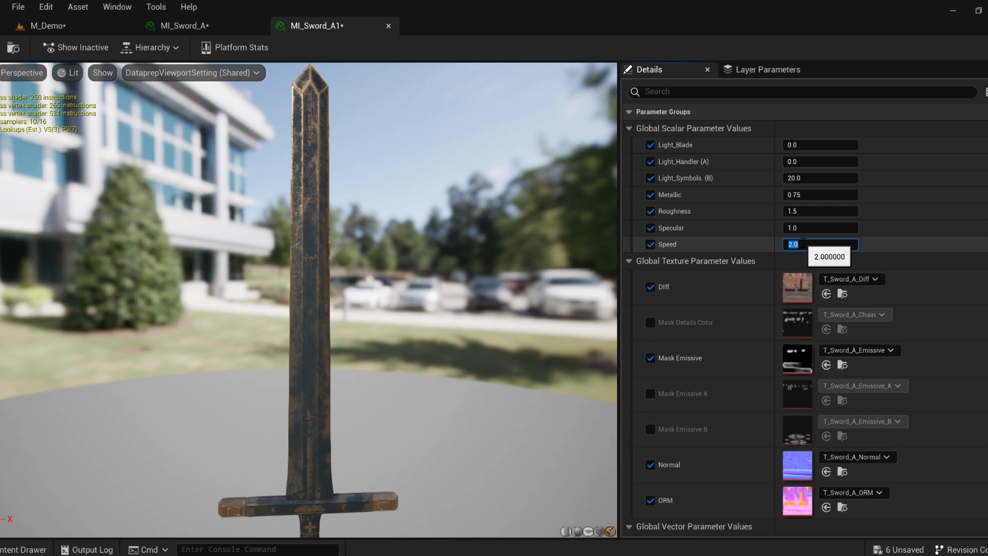
- Compare Speed at 2 and 1 by checking the sword's symbols in the M_Demo level
click(46, 26)
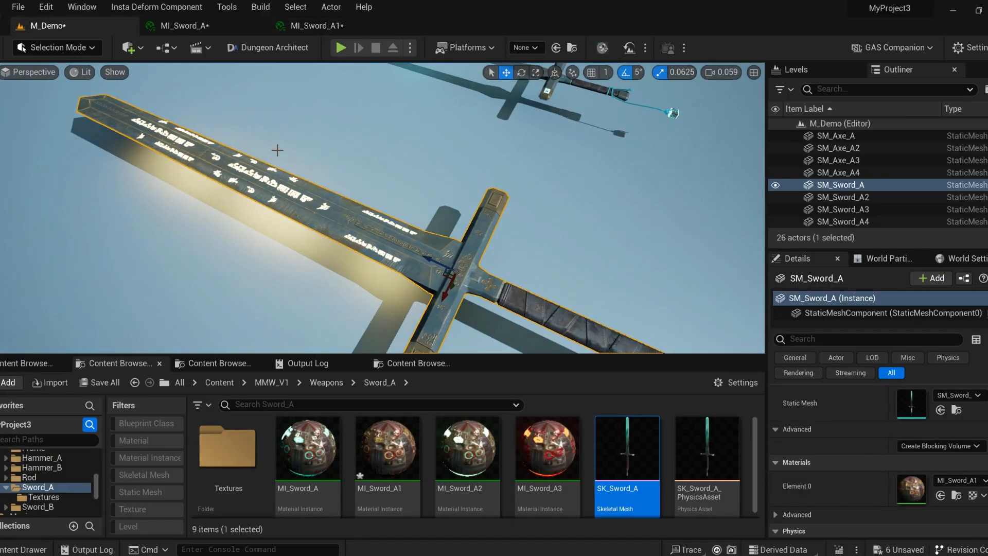
click(309, 26)
click(46, 26)
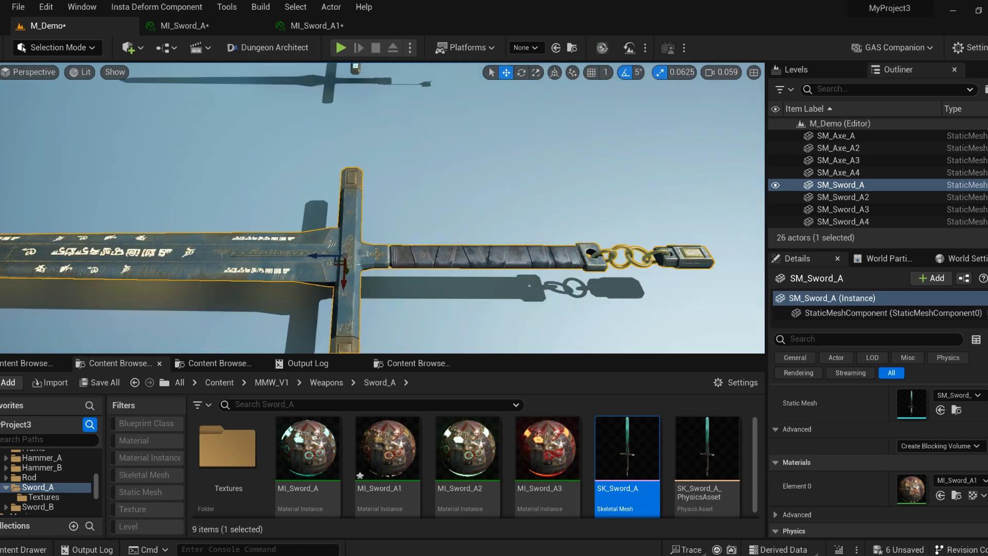
click(309, 26)
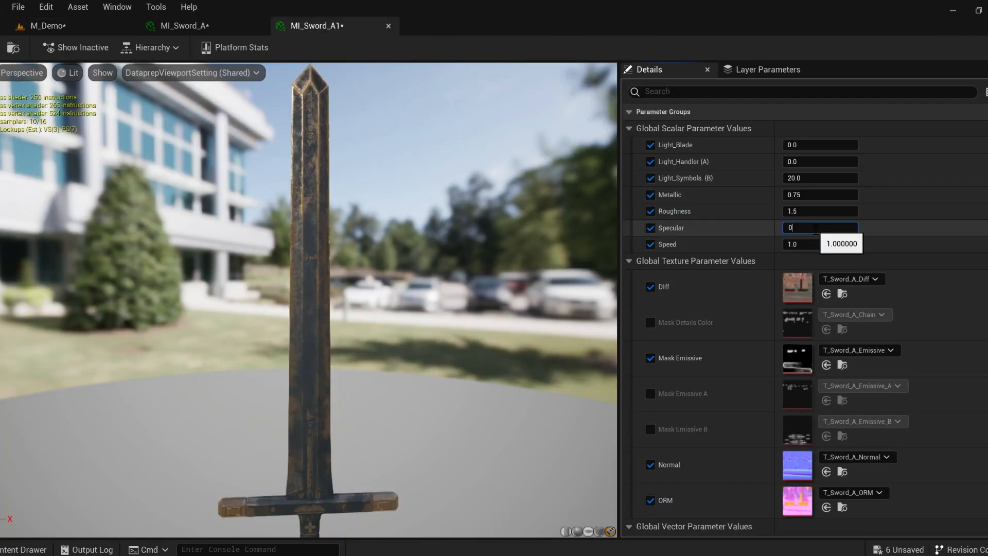
- Set Light_Symbols (B) to 0, then try Specular at 0 and return it to 1
click(805, 178)
click(813, 228)
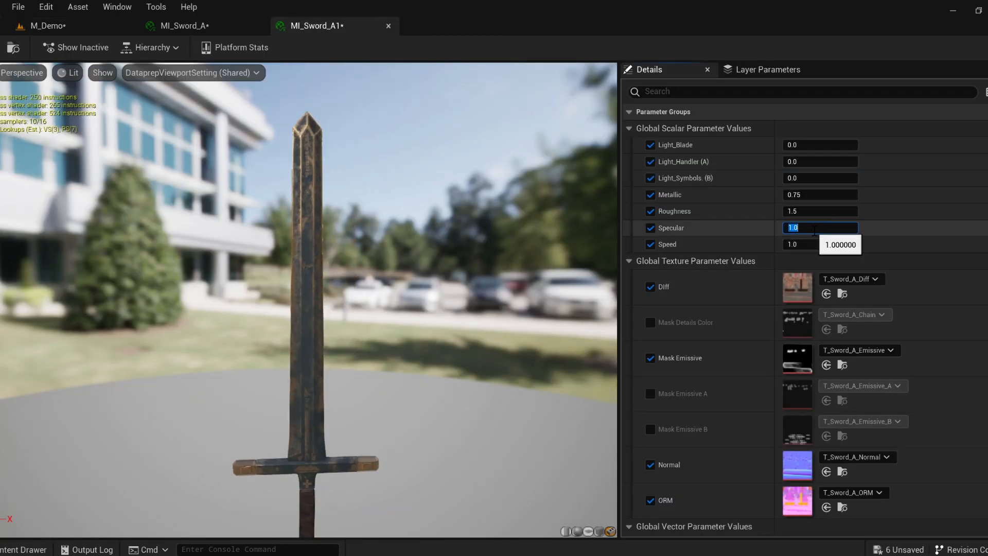
mouse_move(326, 282)
right_down()
mouse_move(326, 298)
mouse_move(326, 270)
right_up()
click(831, 228)
text(1)
key(Return)
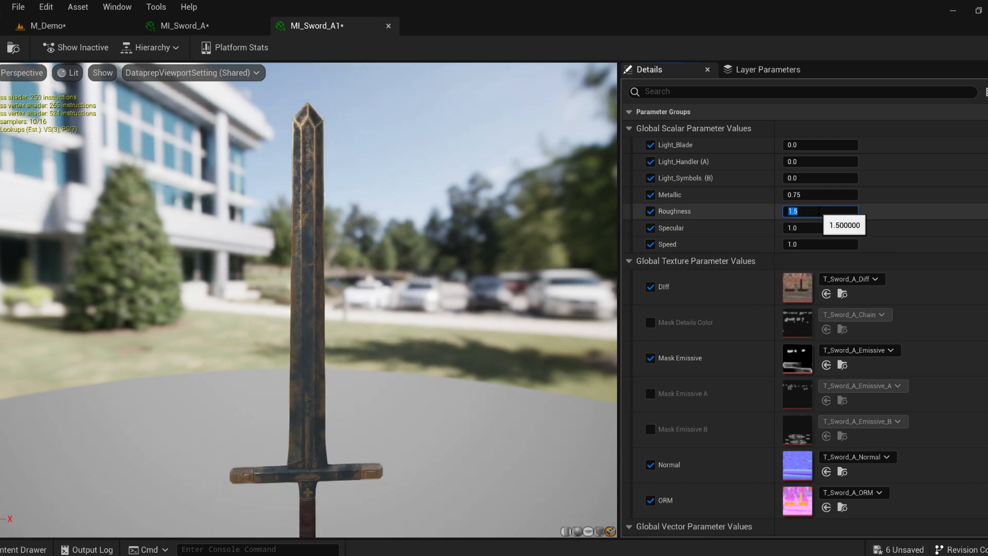
- Set the Roughness of MI_Sword_A1 to 2 and examine the surface of the blade and grip
scroll(326, 308, up, 3)
middle_drag(327, 360, 338, 502)
scroll(326, 288, up, 5)
scroll(326, 288, down, 5)
click(811, 226)
click(803, 213)
text(2)
key(Return)
middle_drag(339, 463, 391, 308)
scroll(391, 309, up, 5)
- Try Roughness at 1 on the sword's grip, then set it to 1.5
click(808, 212)
text(1)
key(Return)
text(1.5)
key(Return)
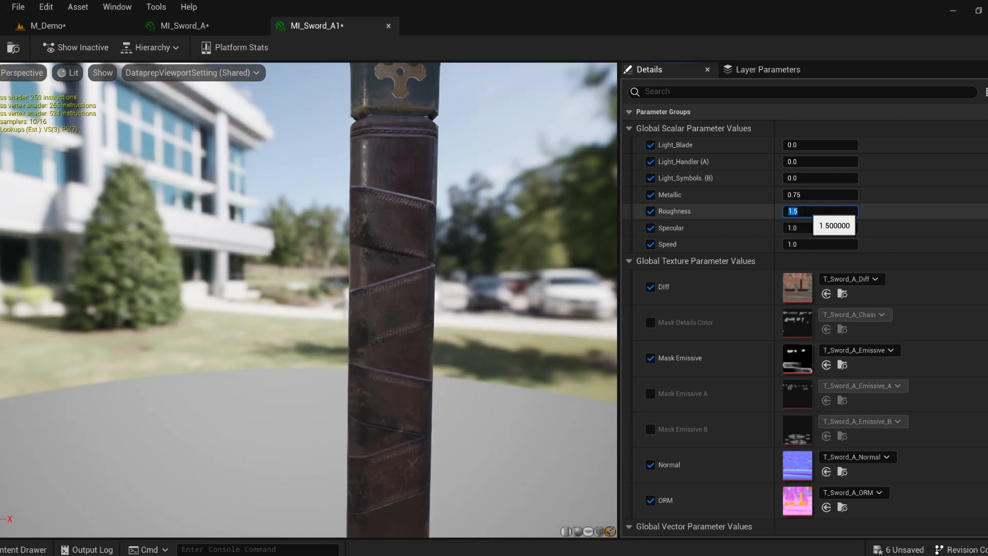
- Try Metallic at 1 and 0.5 on the blade, then set it to 0.75
scroll(360, 257, down, 5)
middle_drag(360, 206, 365, 441)
click(808, 197)
text(1)
key(Return)
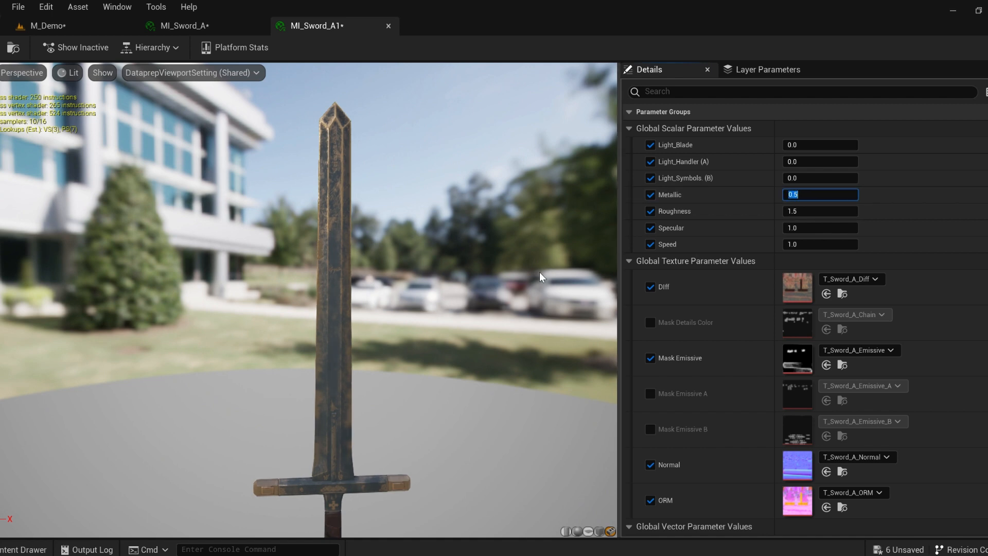
text(0.75)
key(Return)
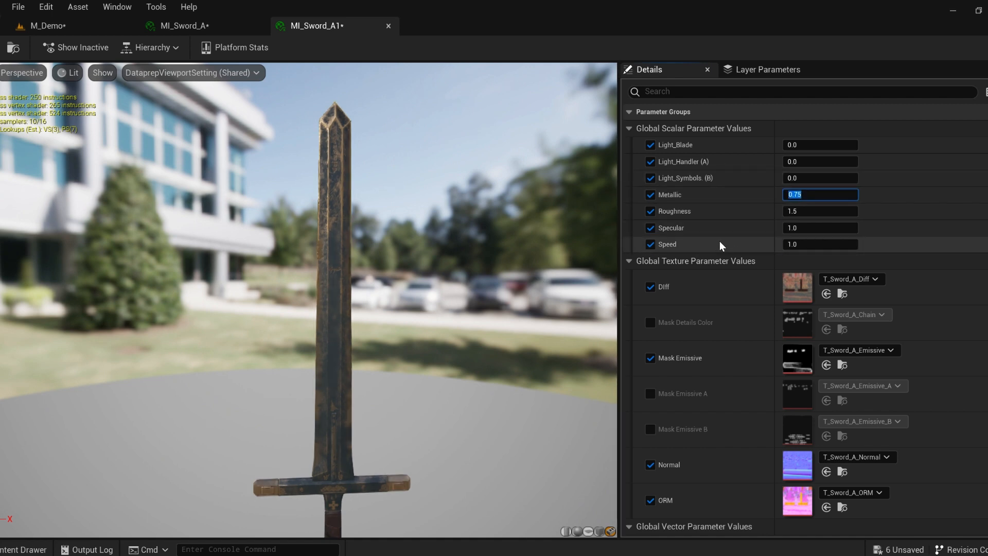
- Review the texture parameters of MI_Sword_A1, then examine the chain and emissive mask textures in Sword_A's Textures folder
scroll(792, 360, down, 5)
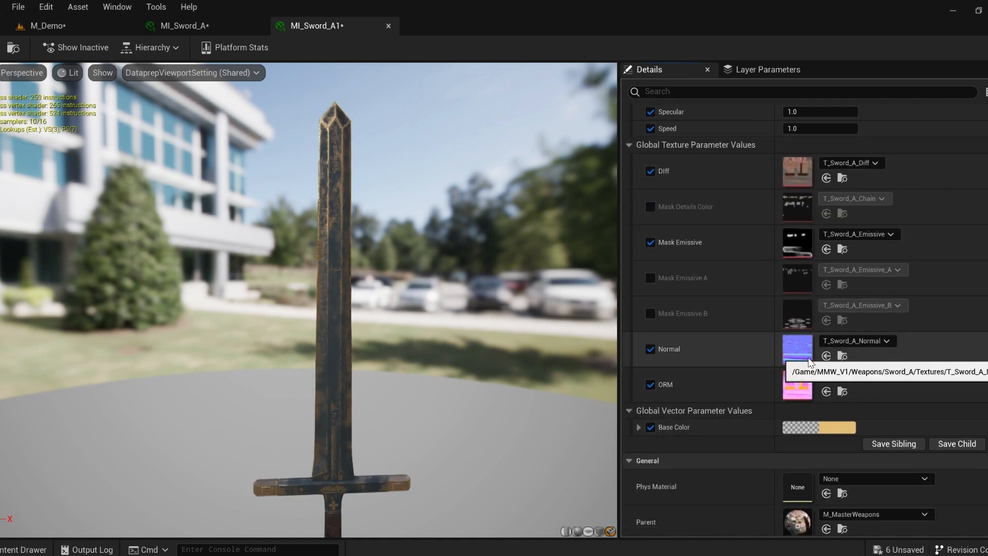
click(48, 26)
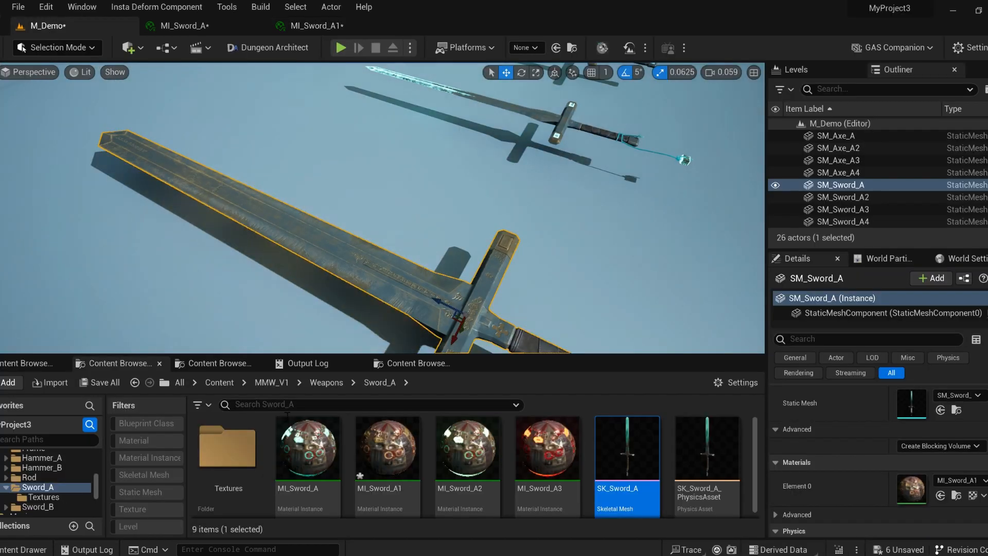
double_click(228, 455)
click(255, 448)
click(389, 449)
click(537, 448)
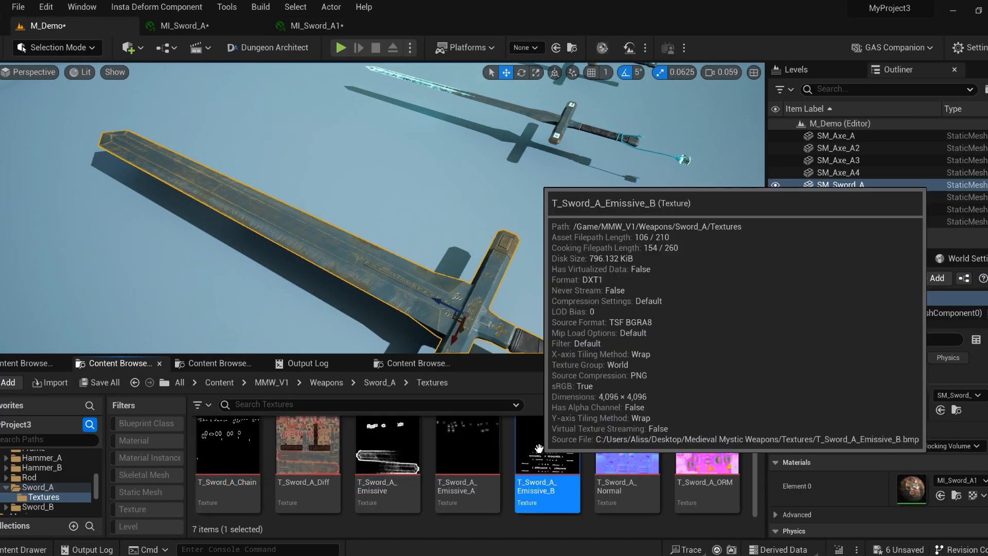
click(236, 459)
click(392, 455)
click(515, 452)
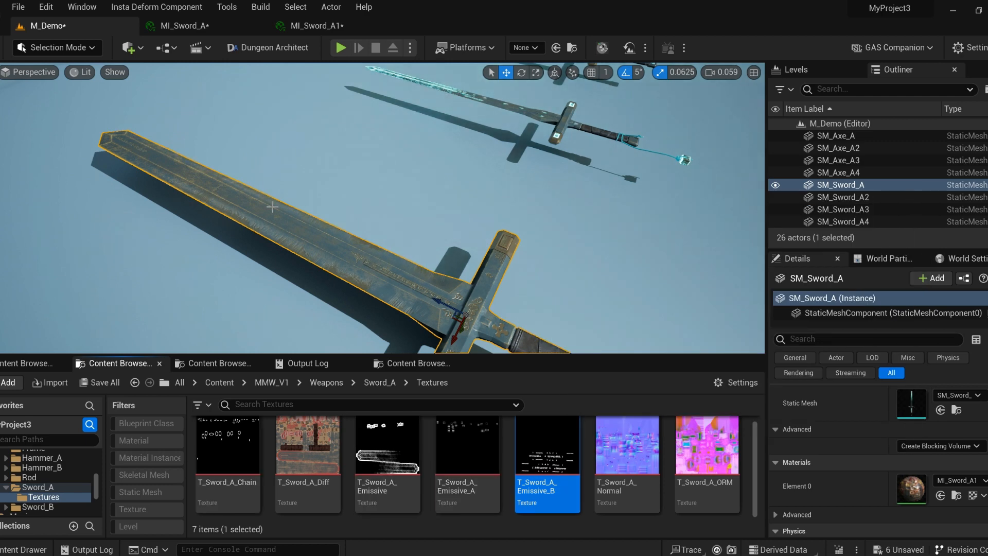
- Close both sword material instance editors and show the whole Weapons folder without a type filter
click(311, 26)
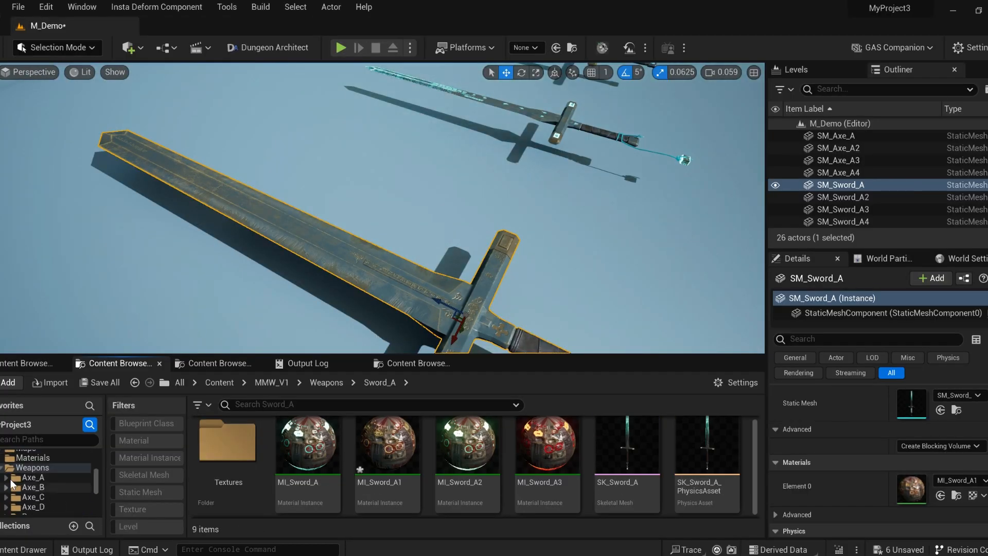
click(143, 475)
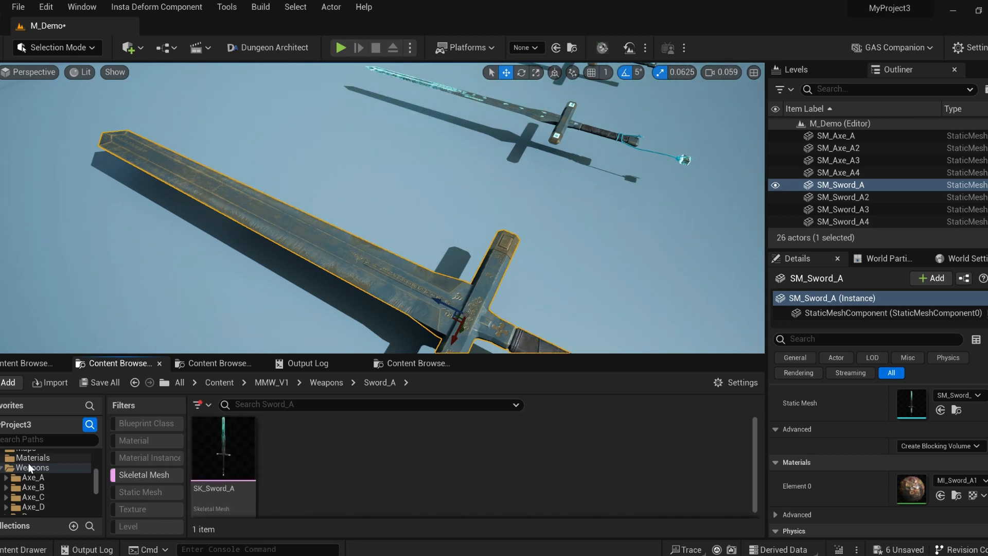
click(29, 466)
click(138, 476)
- Search the Weapons folder for Vertices > 1000 and look through the listed meshes
text(verti)
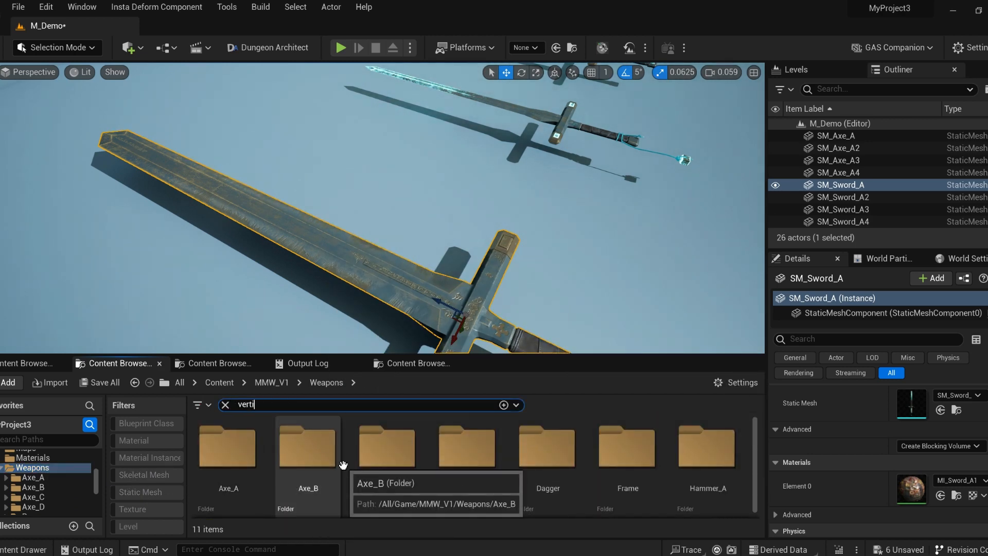
text(ces > 100)
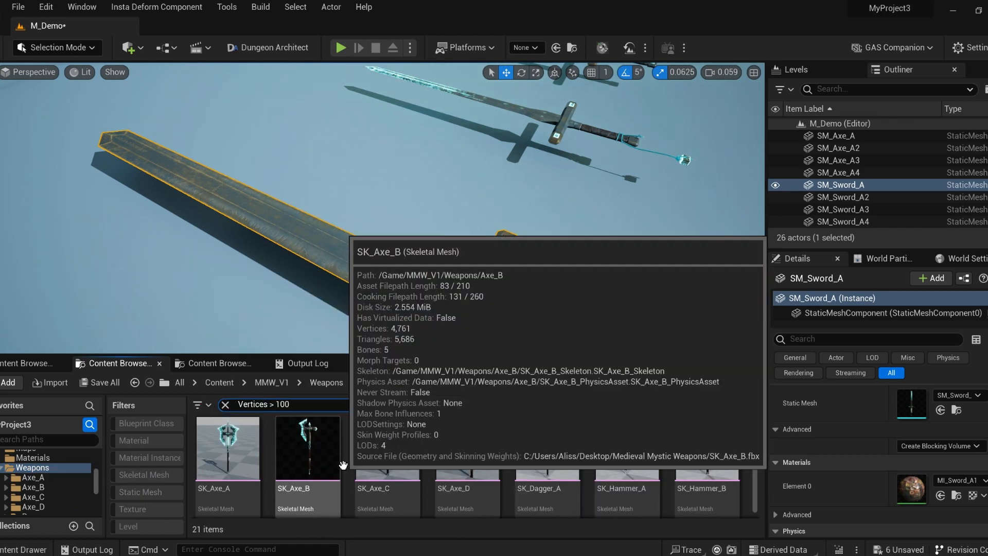
text(0)
scroll(348, 446, down, 3)
scroll(347, 447, up, 2)
- Raise the vertex search threshold to 5000 and then to 10000
drag(281, 405, 276, 405)
text(5)
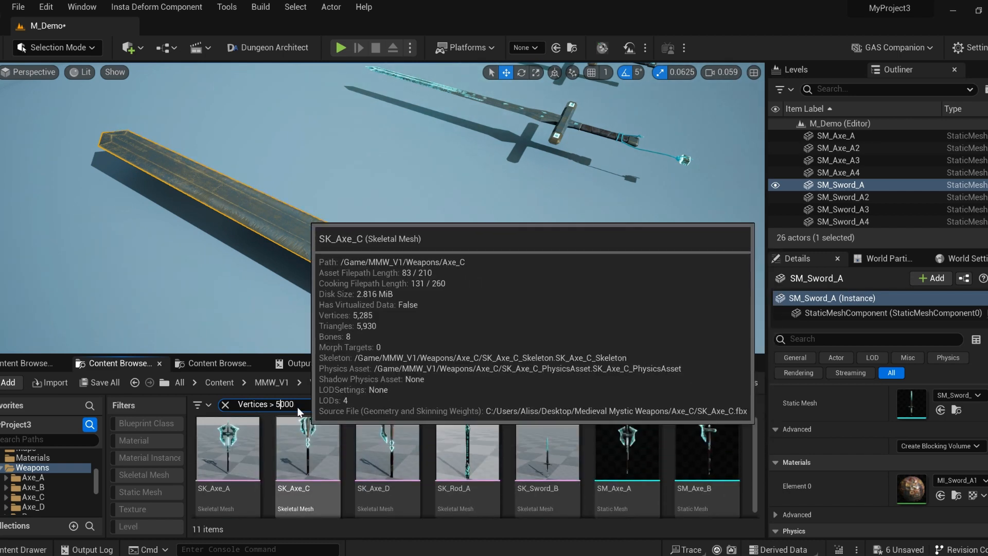
key(BackSpace)
text(10)
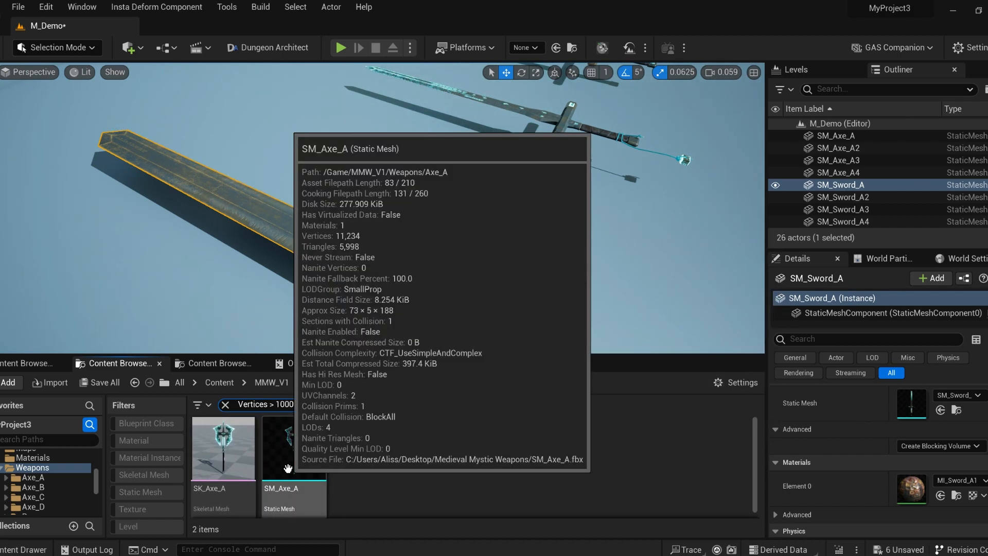
- Replace the vertex query with a LODs query, then clear it and search for Materials > 1
double_click(277, 404)
text(LODs >)
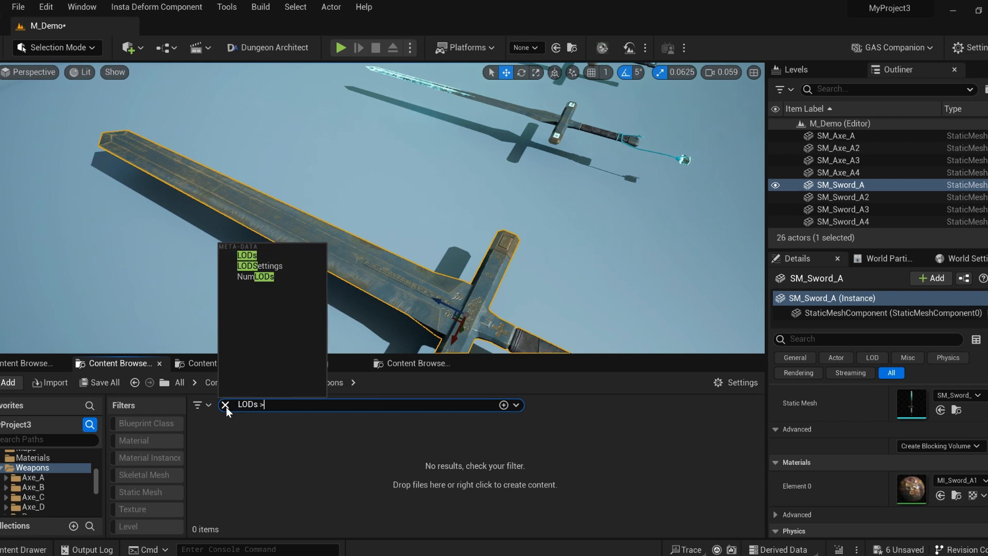
click(225, 405)
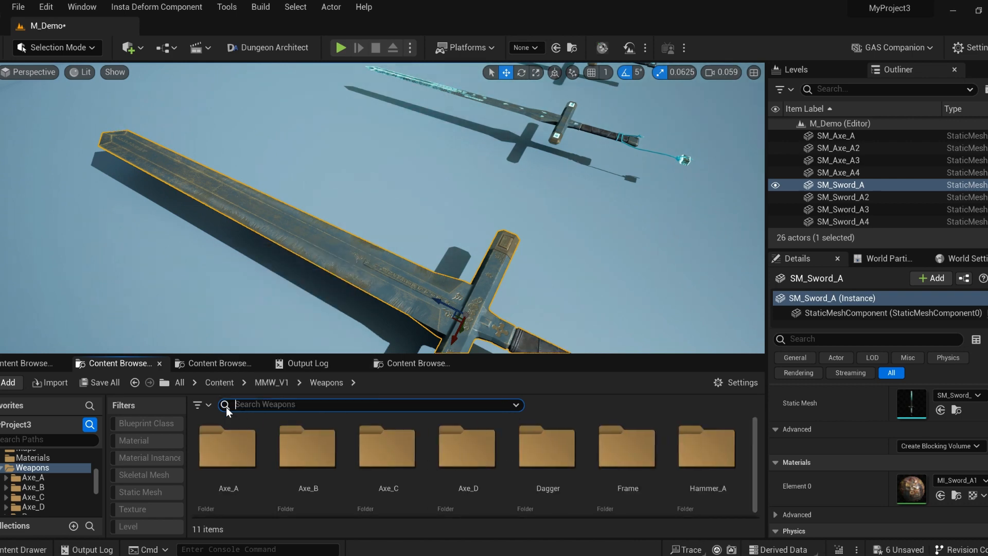
text(materials > 1)
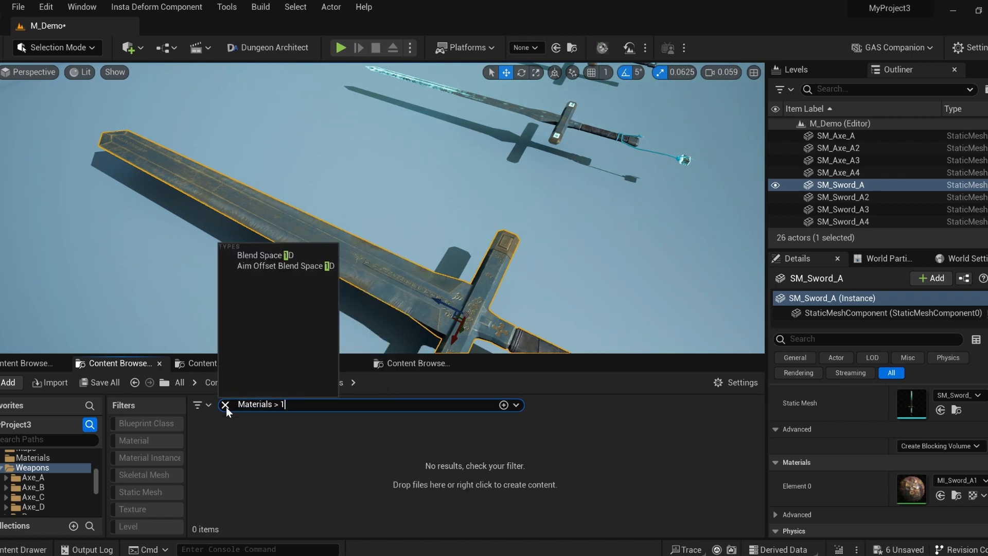
- Replace the Materials query with a search for UVChannels > 2, and clear the search
click(227, 406)
text(UVChannels > 2)
click(226, 406)
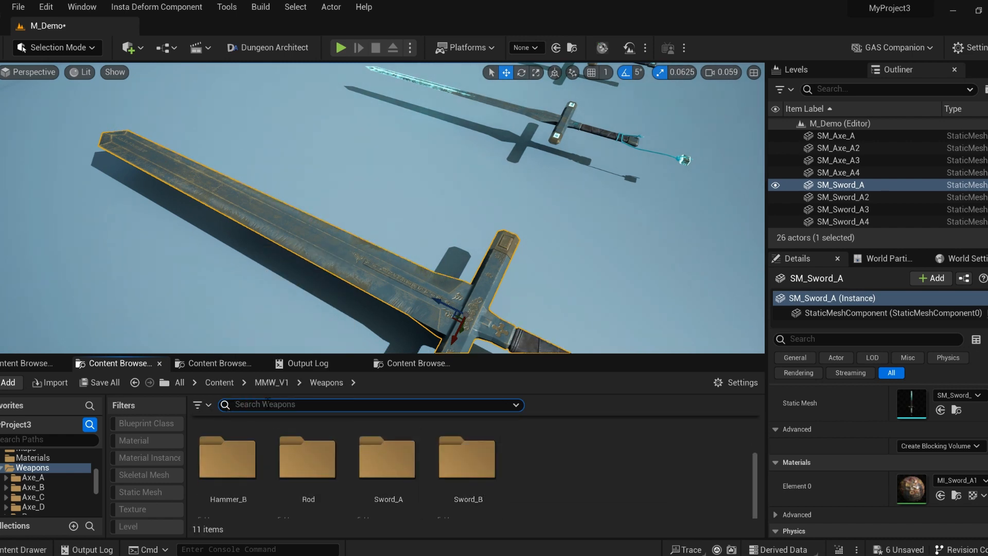
- Filter the Weapons folder to skeletal meshes and open SK_Axe_A
click(114, 474)
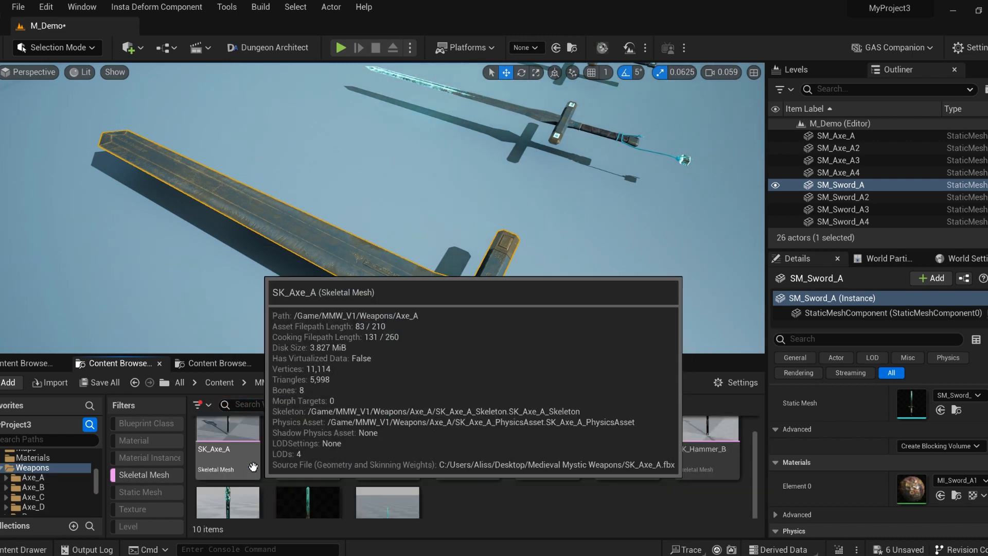
double_click(229, 426)
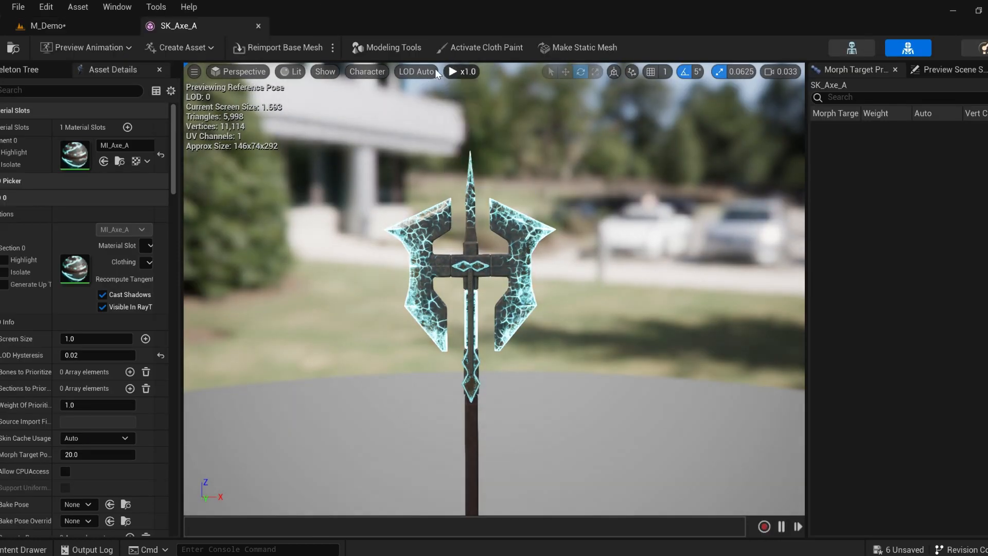
- Preview the axe mesh at LOD 0, 1, 2 and 3 in turn, and return it to LOD 0
click(413, 71)
click(421, 117)
click(408, 72)
click(409, 131)
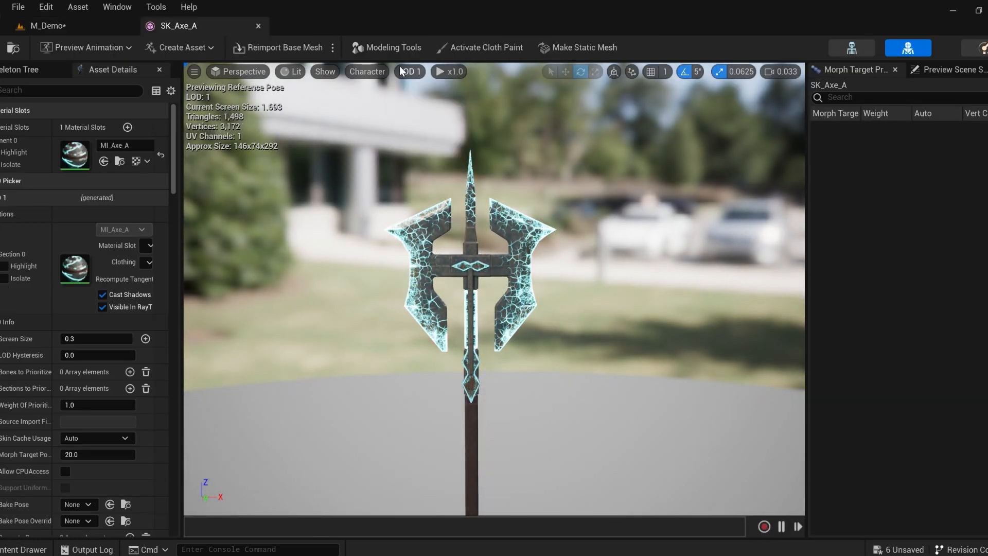
click(406, 72)
click(407, 144)
click(404, 71)
click(406, 157)
click(408, 72)
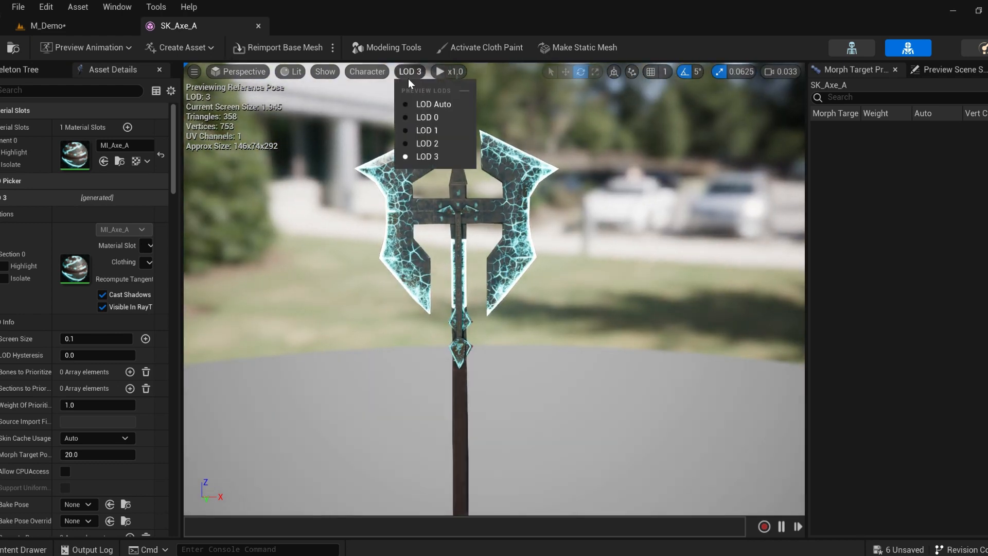
click(420, 118)
- Show the axe's skeleton tree and try rotating its upper bones, Armature_001 to Bone_001, undoing the test rotations
click(22, 70)
click(84, 124)
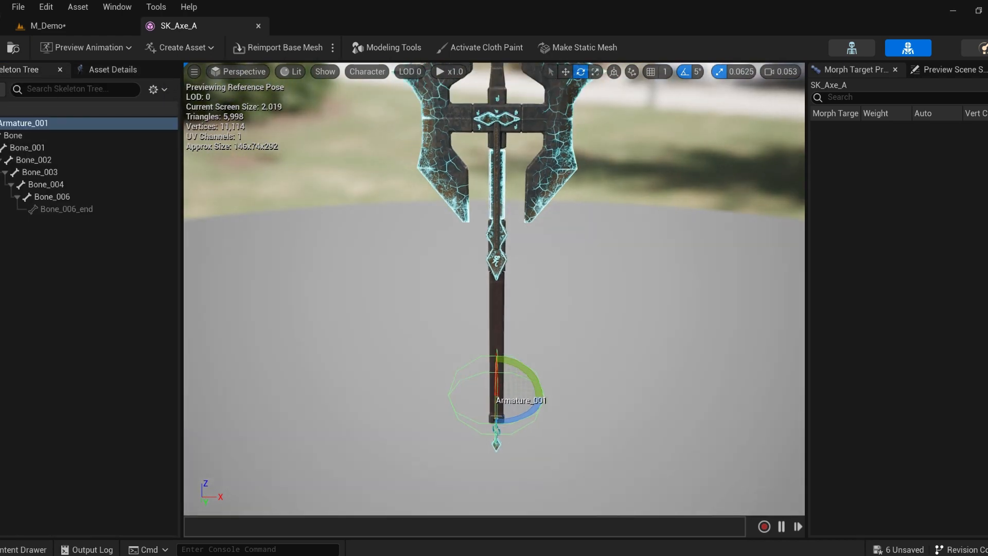
mouse_move(522, 413)
mouse_down()
mouse_move(538, 411)
mouse_move(512, 418)
mouse_move(529, 412)
mouse_up()
key(ctrl+z)
click(62, 135)
click(61, 148)
key(ctrl+z)
mouse_move(488, 369)
right_down()
mouse_move(491, 406)
mouse_move(488, 368)
right_up()
scroll(489, 368, up, 3)
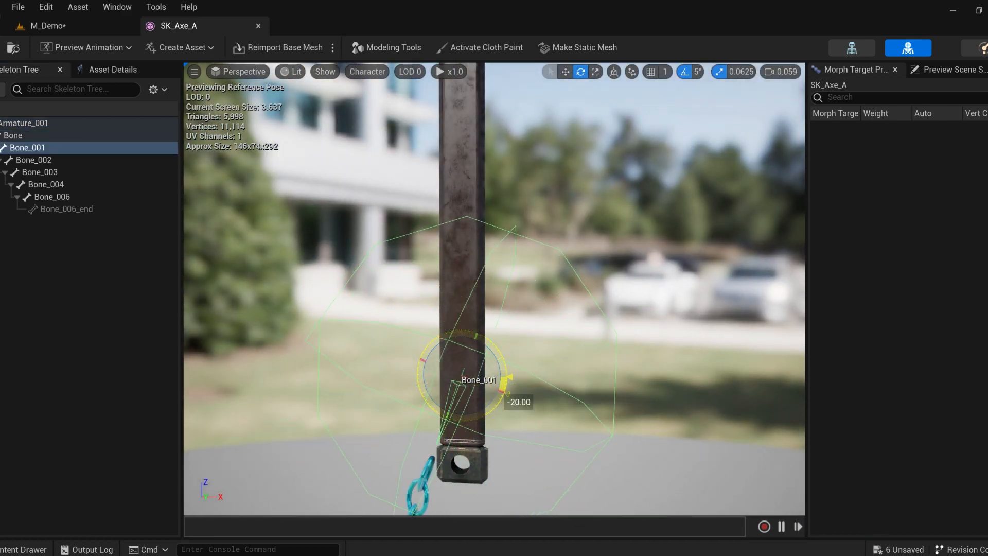
- Test-rotate the chain bones from Bone_002 down to Bone_006 to check how the pendant deforms
click(59, 160)
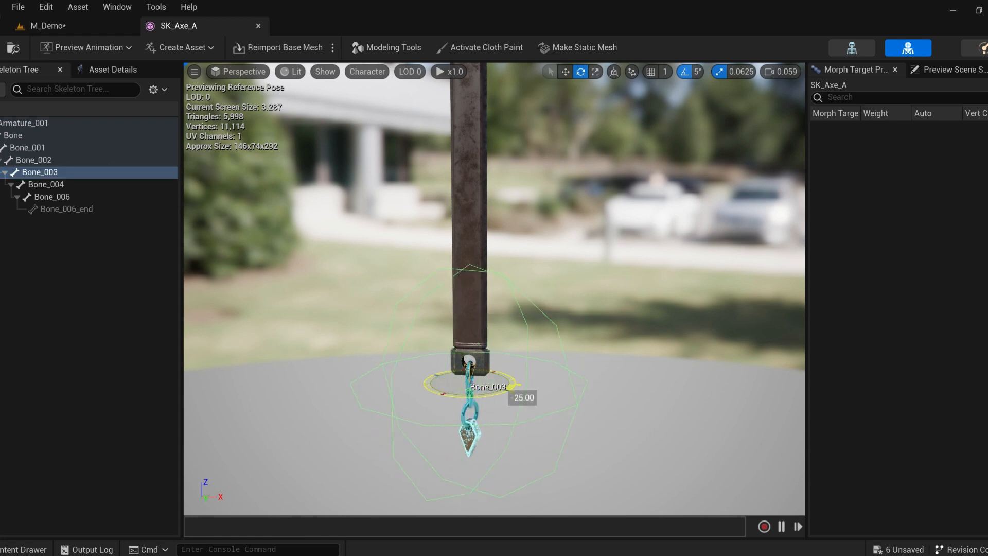
click(66, 209)
click(51, 197)
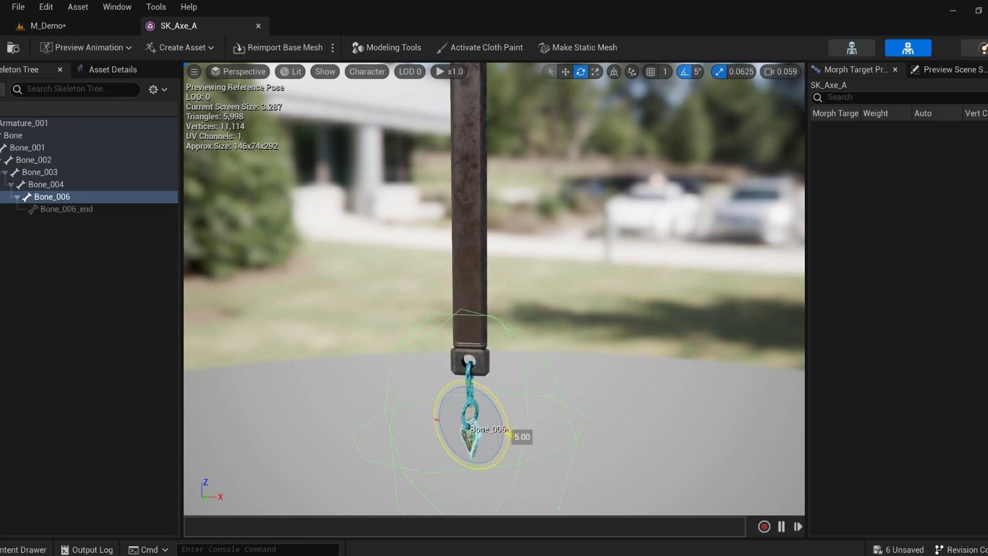
drag(509, 435, 511, 439)
right_drag(510, 412, 509, 443)
- Open the axe's physics asset, run its physics simulation and stop it again
click(132, 71)
right_drag(463, 309, 462, 170)
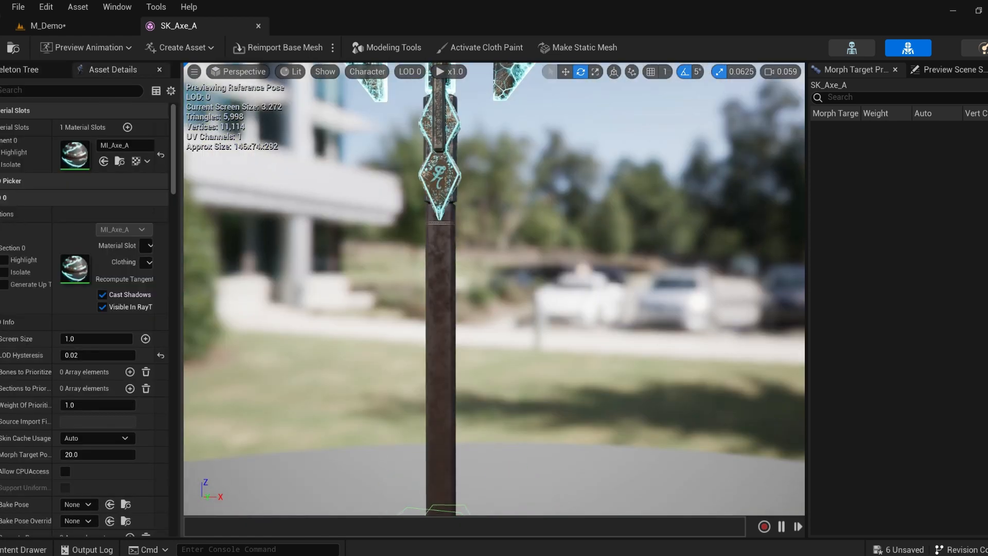
click(975, 47)
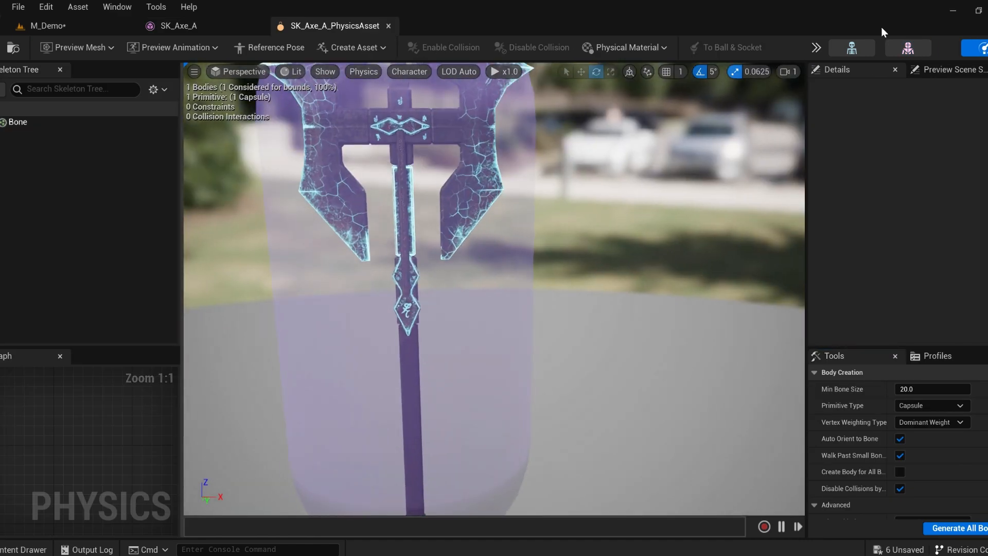
click(816, 47)
click(839, 114)
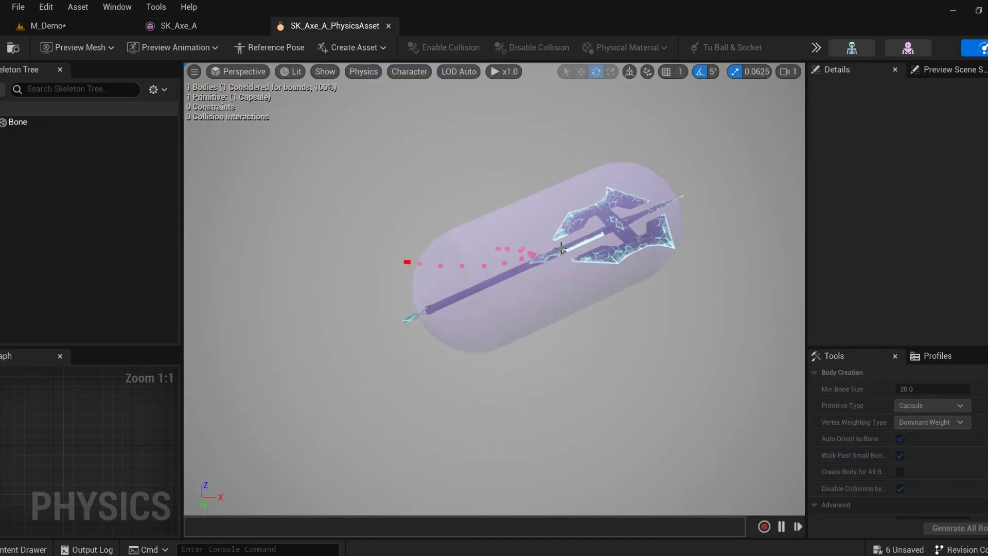
click(816, 47)
click(838, 114)
mouse_move(566, 257)
right_down()
mouse_move(561, 195)
mouse_move(556, 319)
mouse_move(556, 273)
right_up()
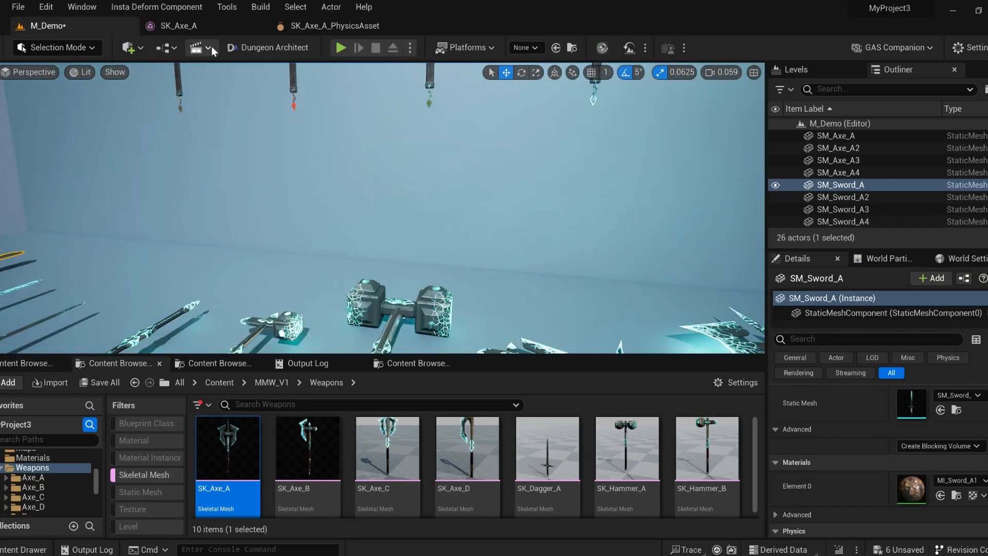
- Show all bones in the skeleton tree of SK_Axe_A_PhysicsAsset and select Bone_002
click(334, 26)
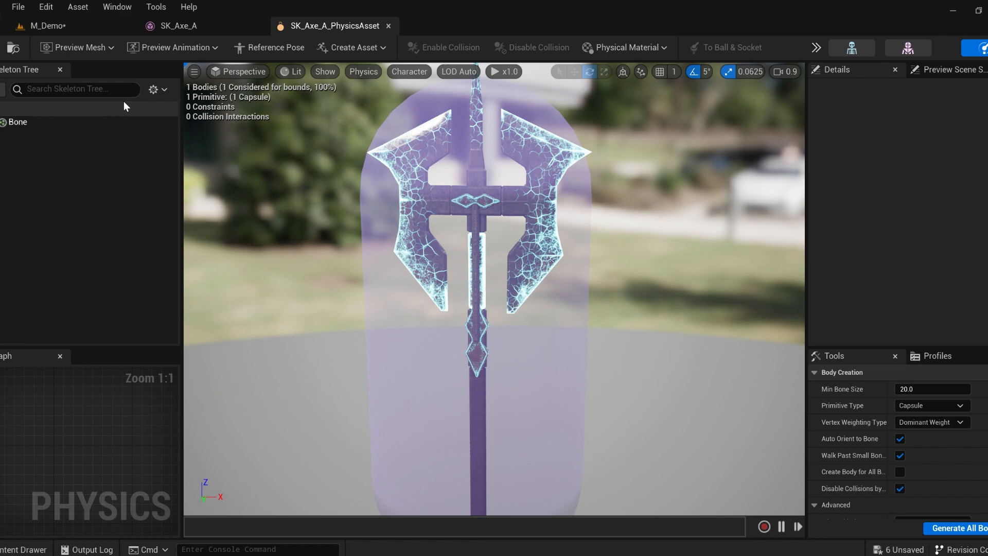
click(153, 89)
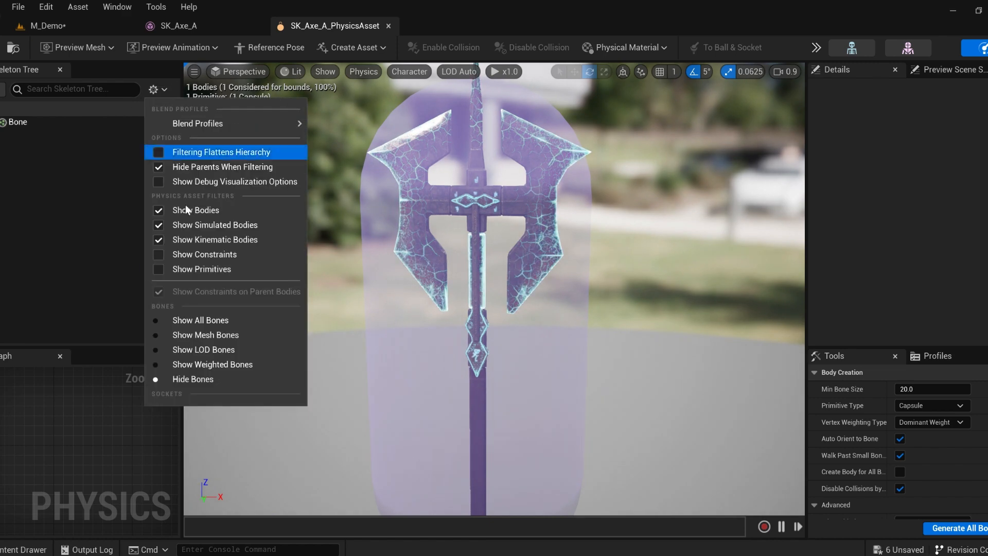
click(196, 320)
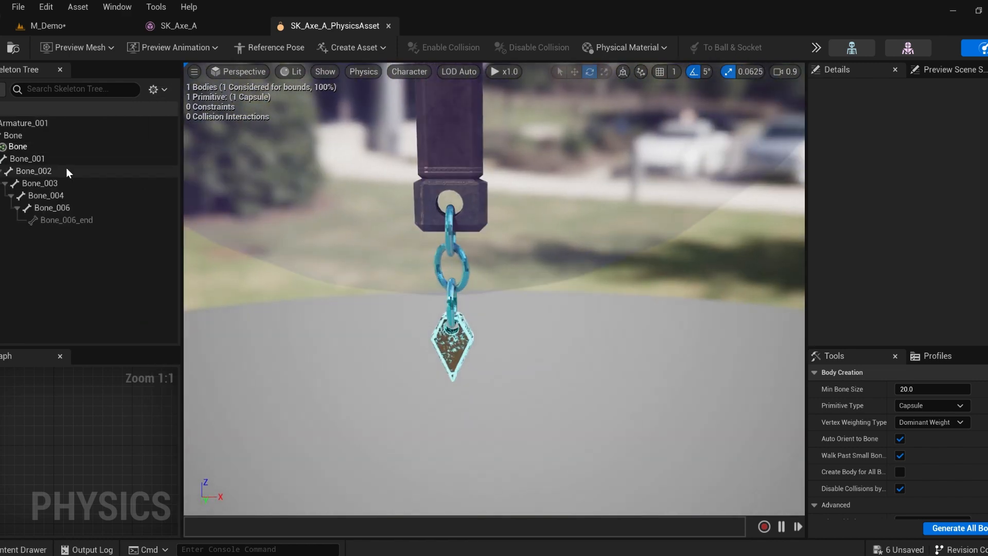
click(36, 172)
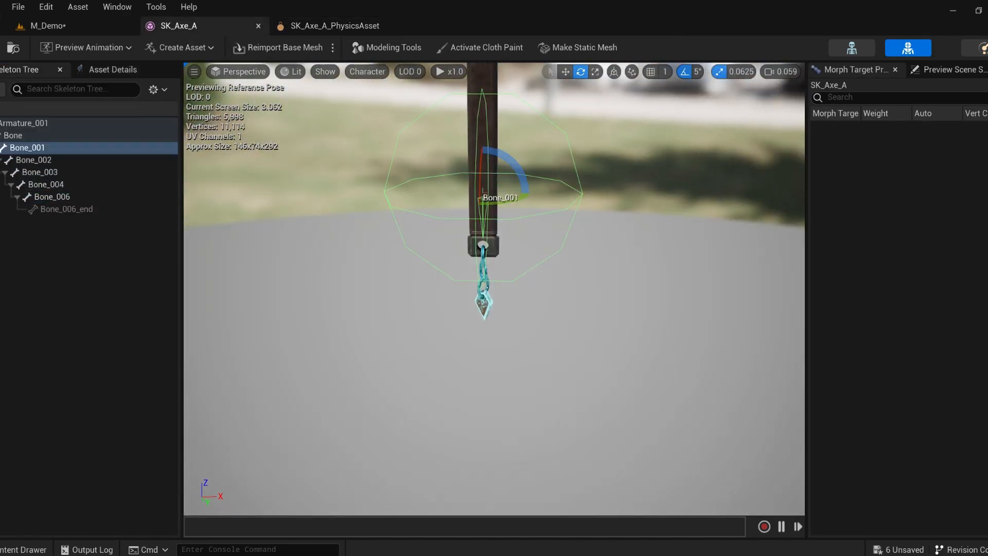
- Test-rotate Bone_003 and Bone_004 in the SK_Axe_A mesh editor and undo the rotations
click(456, 219)
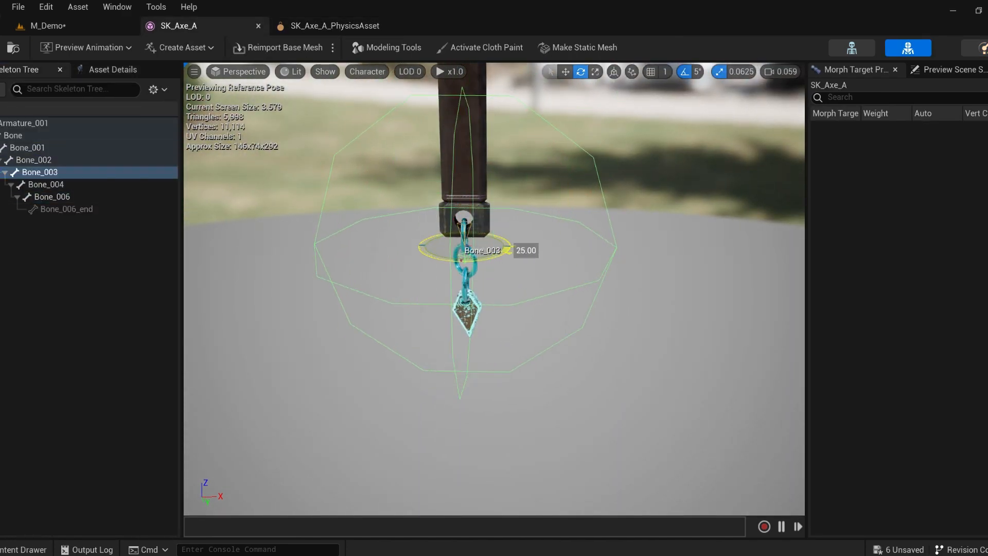
key(ctrl+z)
drag(442, 262, 445, 288)
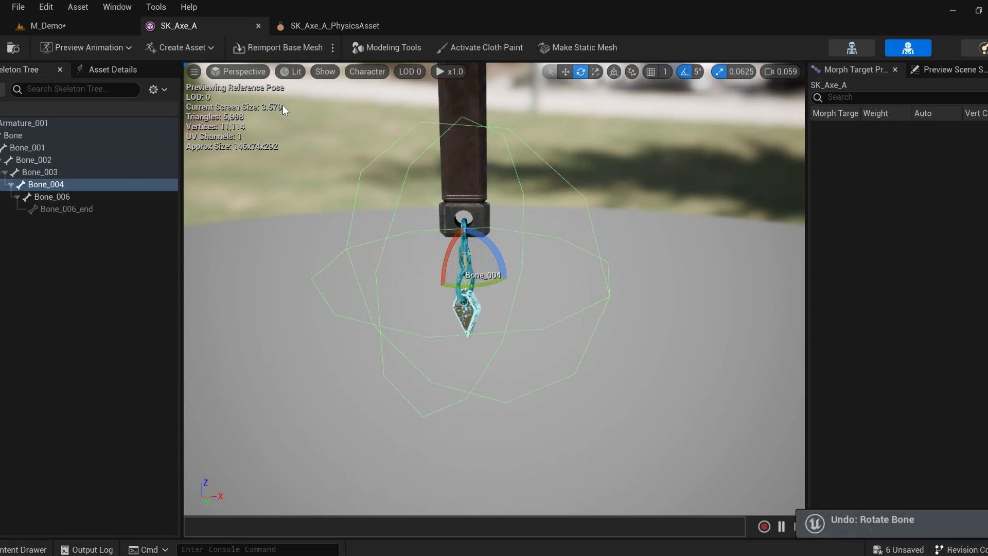
- Try adding a box collision shape to Bone_002 in the axe's physics asset
click(334, 26)
right_click(32, 171)
mouse_move(154, 255)
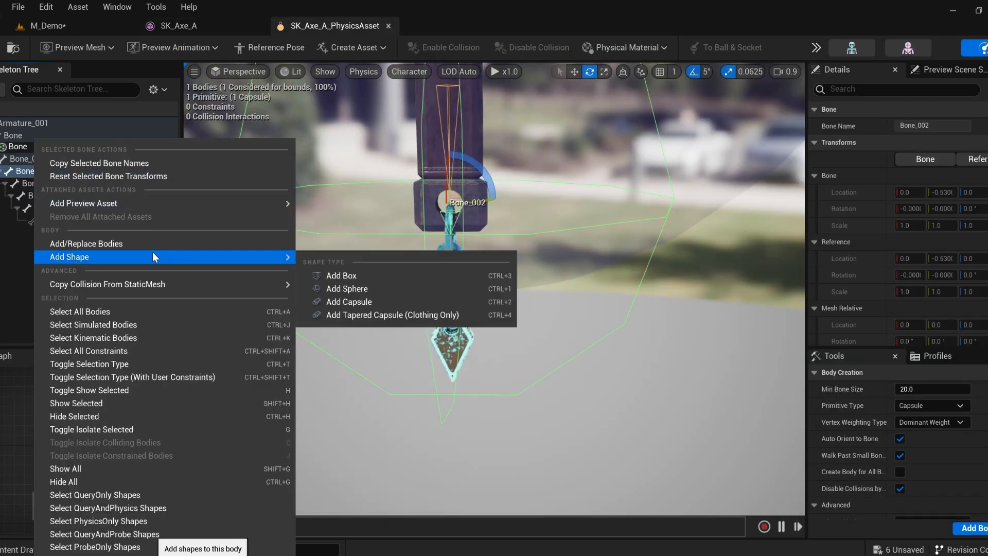
click(364, 276)
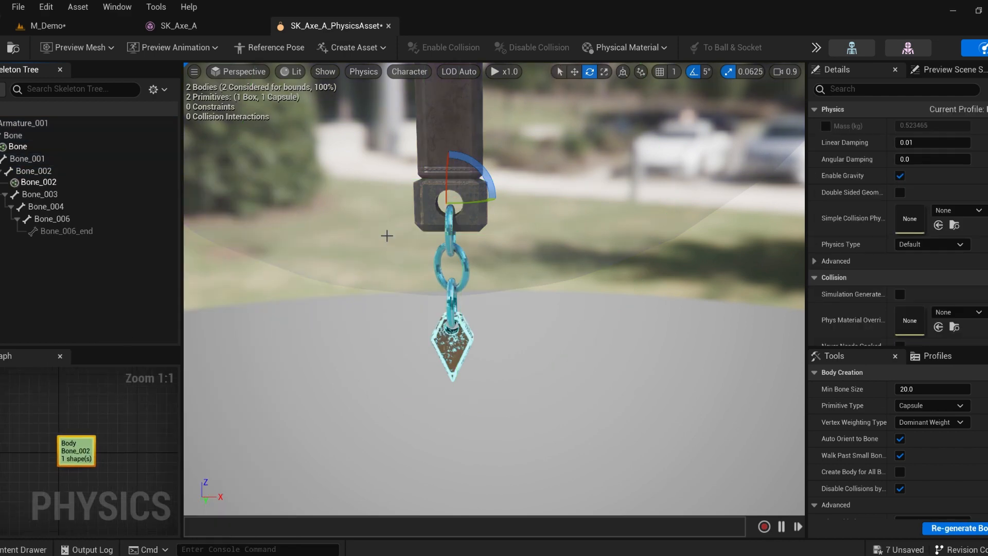
- Add a sphere collision shape to Bone_002
right_click(59, 176)
mouse_move(83, 256)
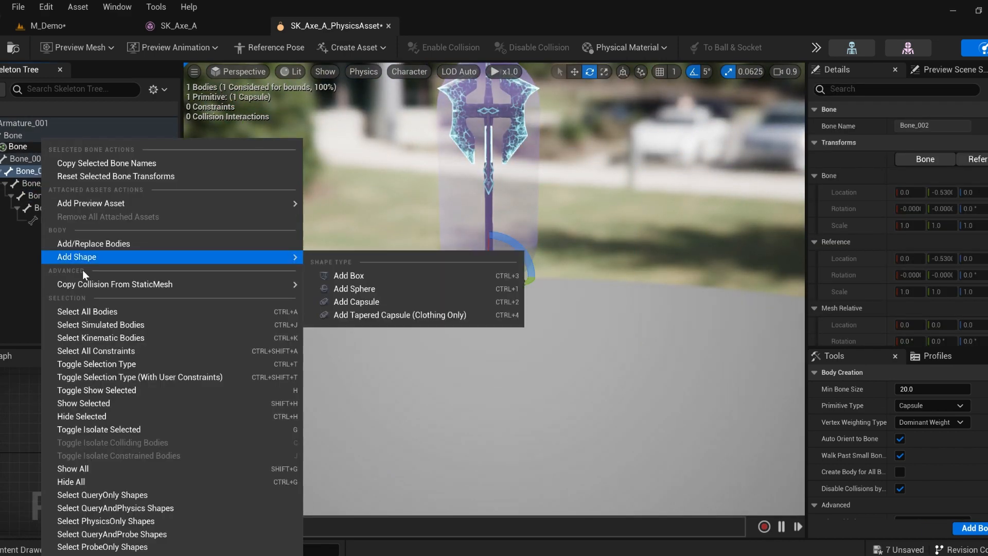
click(362, 288)
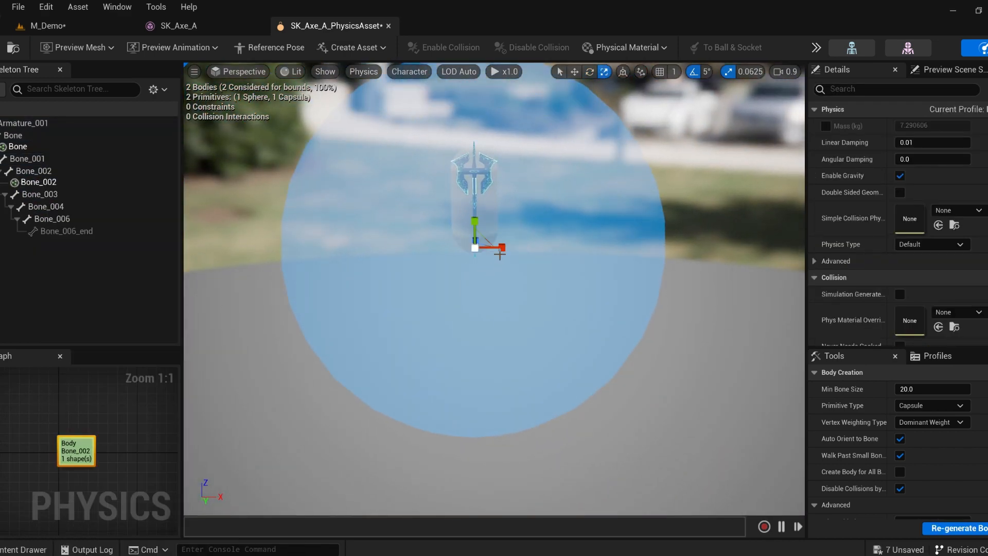
- Scale the Bone_002 sphere down until it closely surrounds the end of the handle and the first chain links
drag(500, 249, 527, 248)
key(w)
right_drag(527, 247, 524, 226)
drag(477, 225, 471, 225)
right_drag(471, 225, 471, 221)
click(566, 360)
key(s)
right_drag(566, 360, 485, 328)
click(485, 327)
- Create a constraint between the Bone_002 and Bone bodies, with Bone as the parent
click(51, 182)
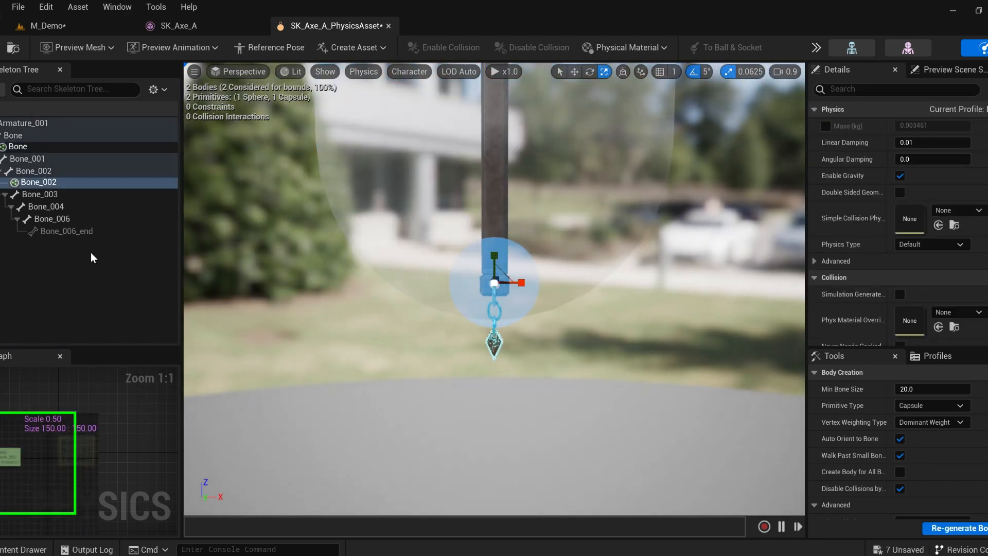
ctrl+click(18, 146)
right_click(21, 146)
click(82, 177)
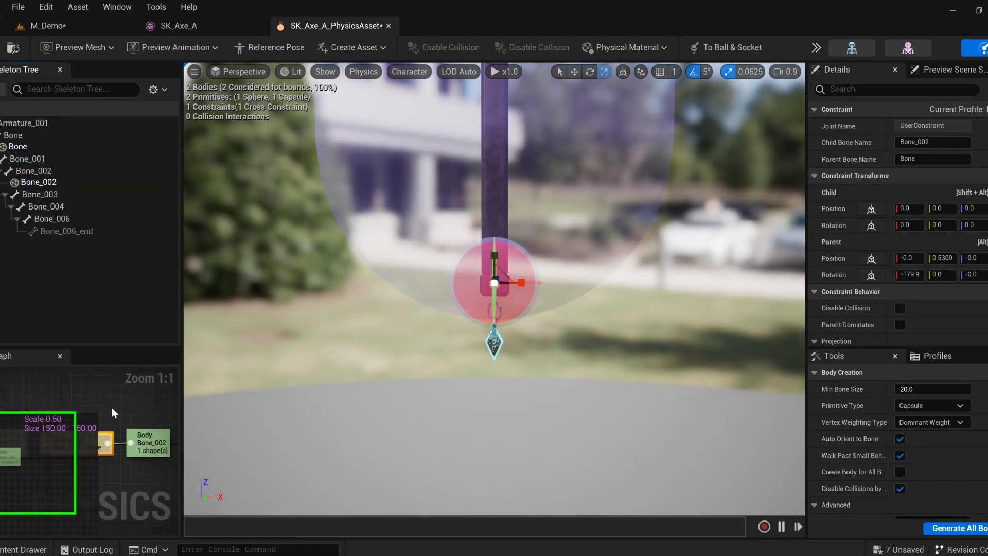
- Move the new constraint down to the lower end of the handle, where the chain hangs
key(w)
right_drag(443, 267, 460, 284)
key(w)
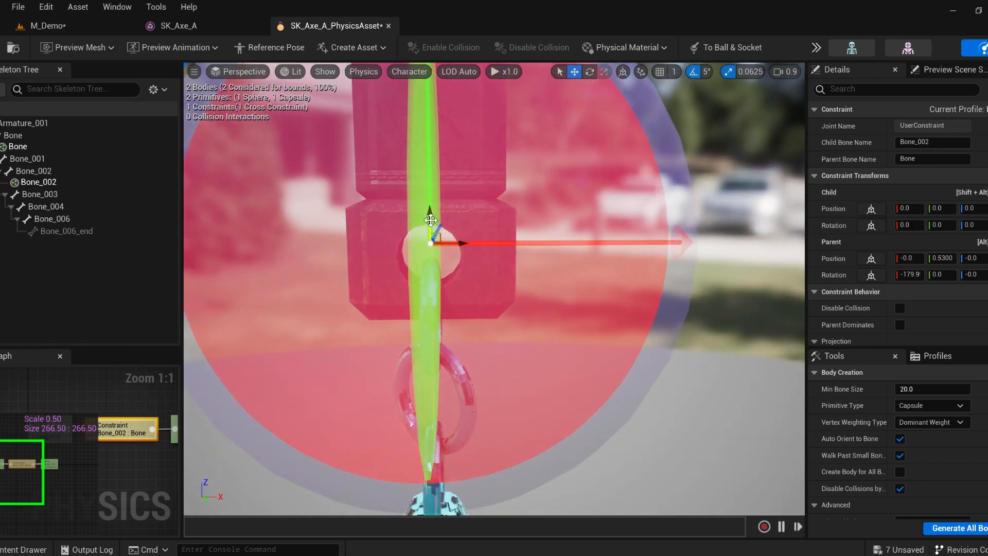
drag(430, 220, 431, 277)
key(s)
right_drag(431, 278, 493, 288)
- Lower the viewport camera speed to 0.026 and frame the constraint and the hanging chain
click(784, 72)
drag(813, 100, 789, 100)
right_drag(566, 232, 607, 248)
key(w)
key(s)
key(w)
key(s)
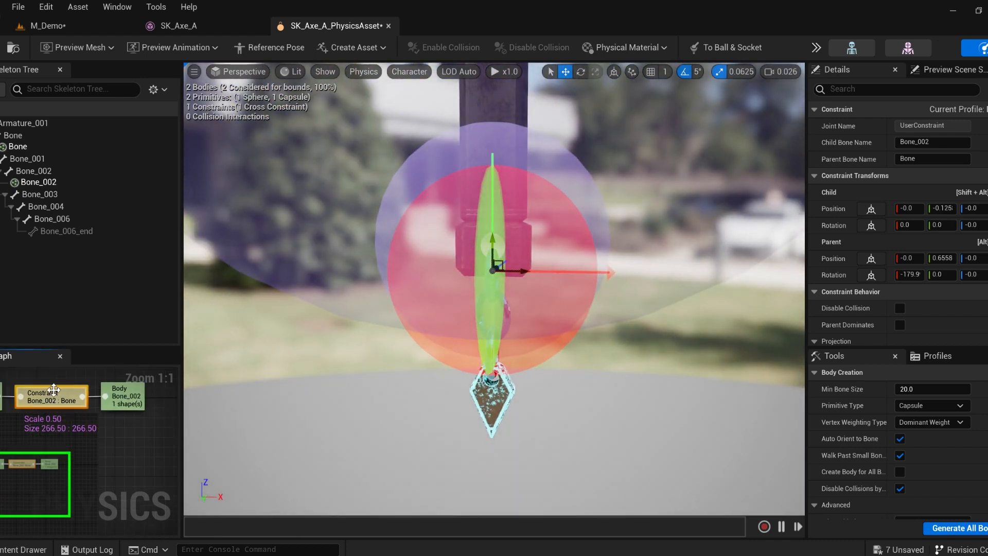
- Limit the constraint's twist motion, with both swing limits at 0 and the twist limit at 90
scroll(898, 221, down, 6)
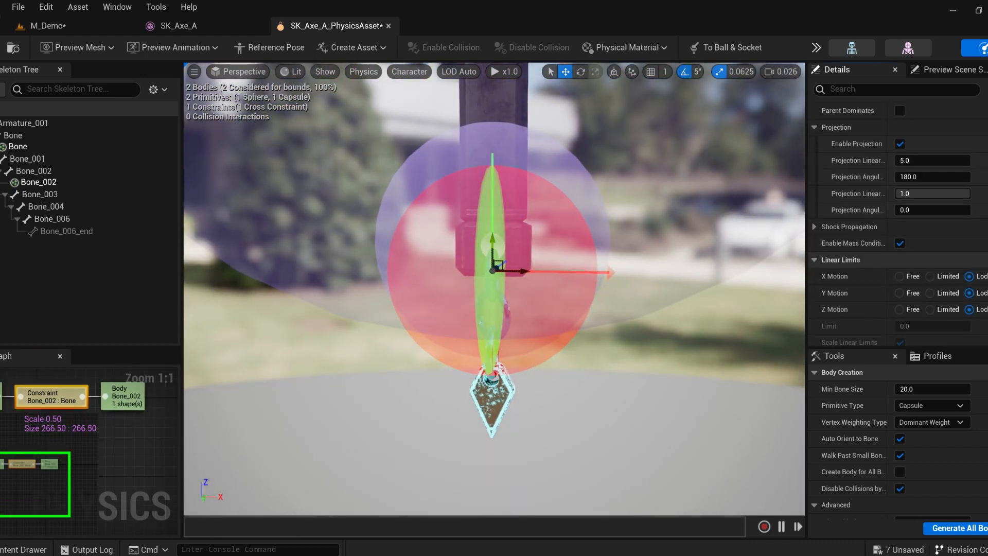
scroll(926, 201, down, 3)
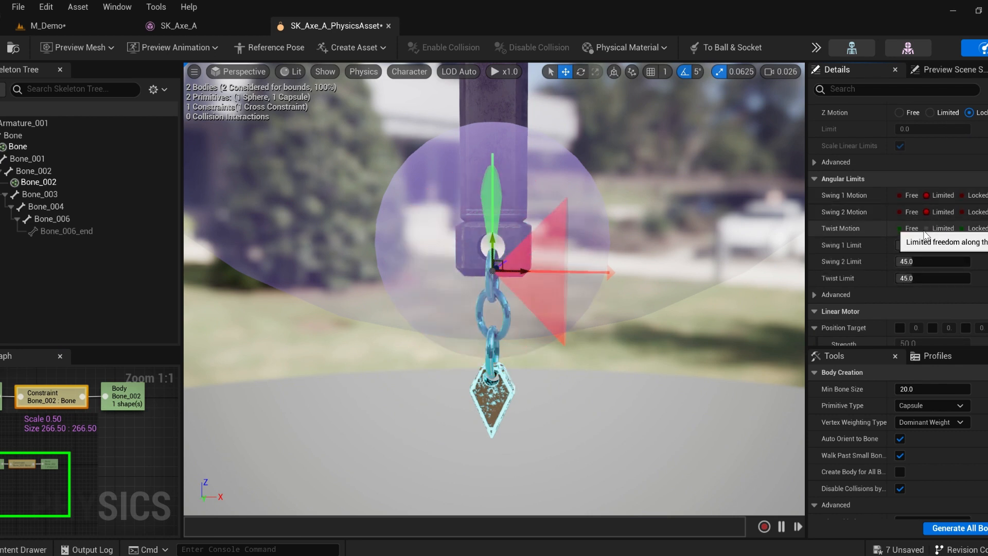
click(926, 227)
right_drag(395, 277, 397, 271)
scroll(395, 277, up, 2)
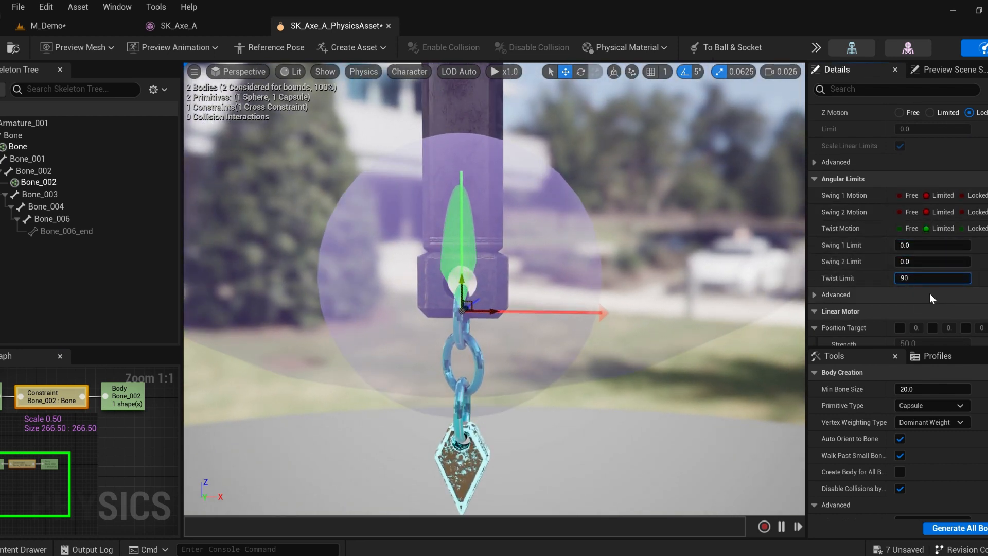
- Simulate the axe physics to test the new angular limits, and stop the simulation
click(821, 47)
click(843, 127)
right_drag(452, 331, 330, 247)
right_drag(329, 247, 277, 201)
click(818, 47)
click(843, 127)
right_drag(719, 193, 645, 218)
- Enable Parent Dominates on the Bone_002 constraint, and run and stop the simulation to test it
scroll(953, 194, up, 8)
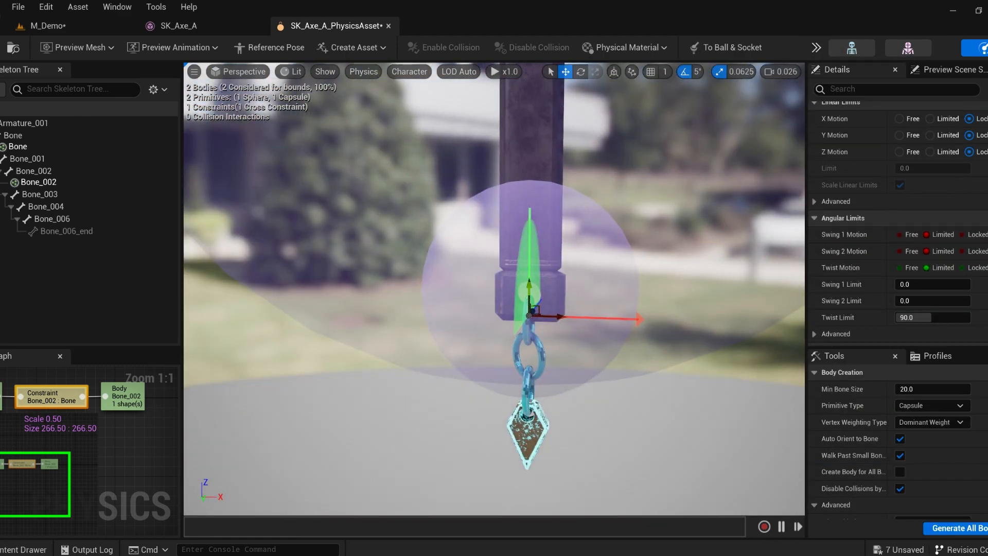
click(817, 48)
click(843, 127)
right_drag(566, 247, 592, 247)
ctrl+right_drag(615, 393, 379, 425)
click(817, 48)
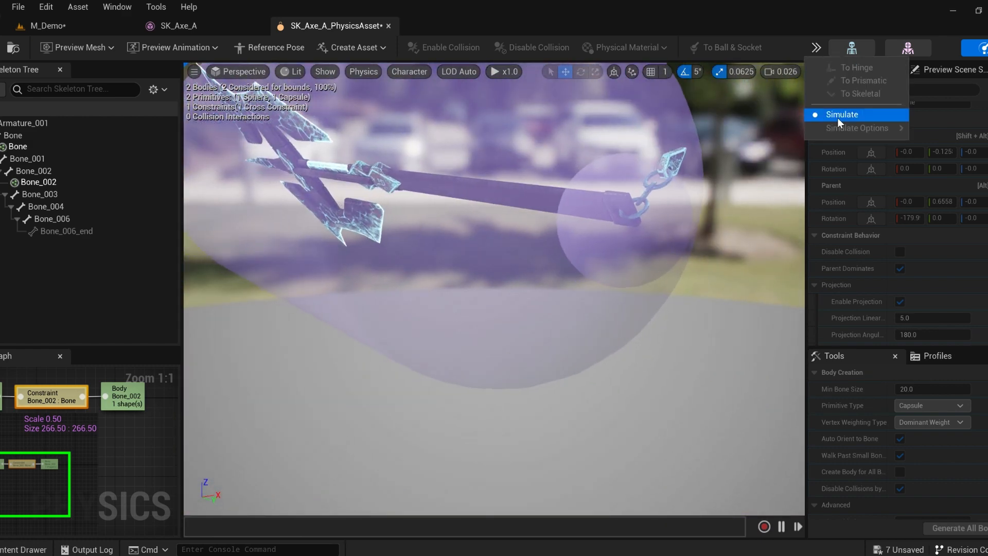
click(842, 115)
- Select the Bone body's capsule and scale it narrower around the axe handle
right_drag(566, 247, 643, 221)
click(370, 289)
right_drag(463, 258, 555, 267)
key(e)
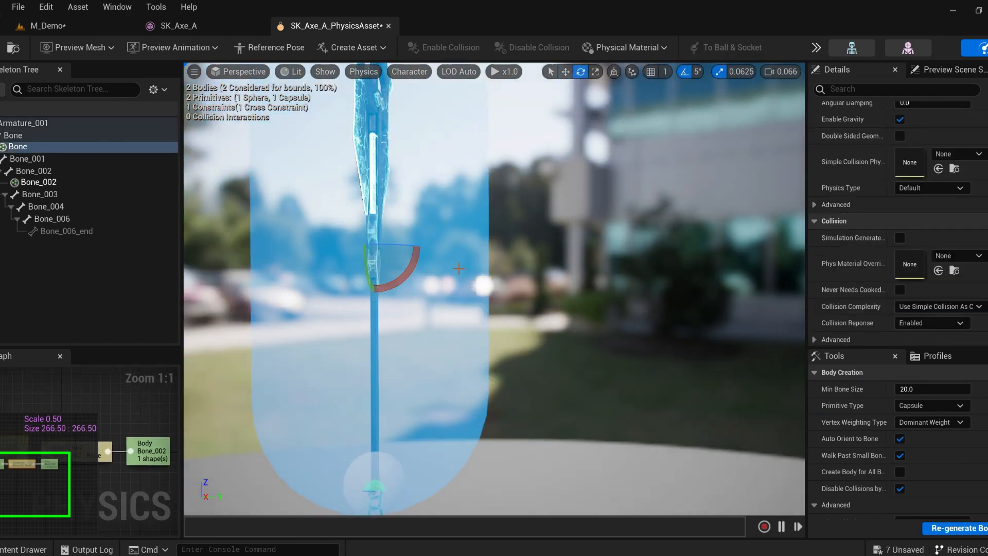
key(r)
drag(399, 247, 335, 248)
right_drag(399, 246, 329, 289)
- Simulate the axe physics with the narrowed handle capsule, watch the swinging axe, and stop the simulation
click(817, 48)
click(843, 116)
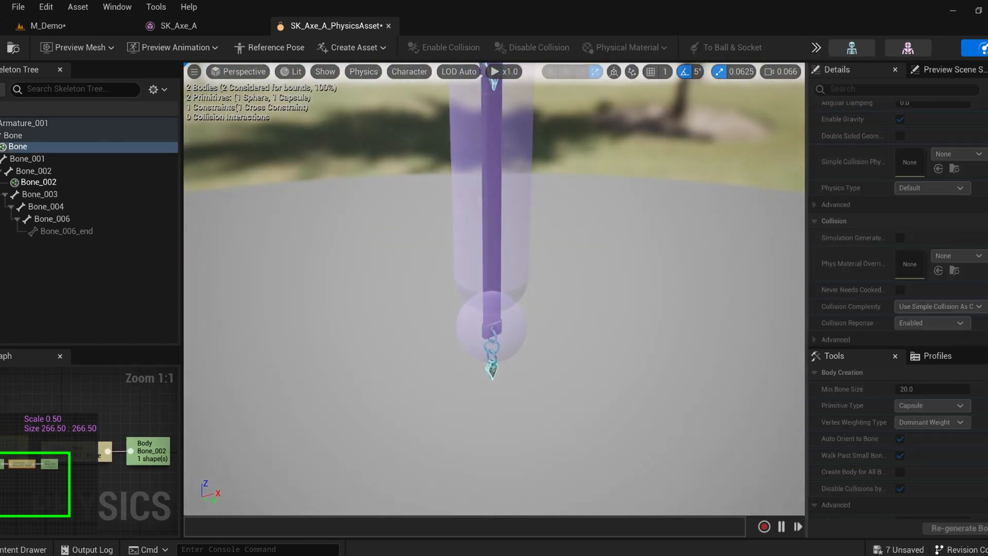
right_drag(452, 201, 466, 175)
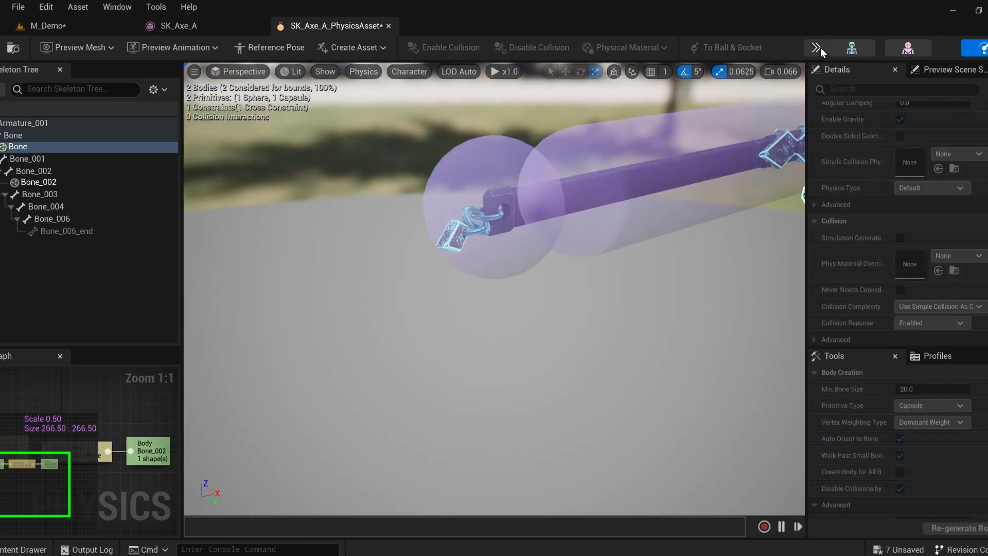
click(817, 48)
click(842, 116)
- Select the Bone_002 constraint and set its Swing 1 limit to about 32.64 and Swing 2 limit to about 22.08
scroll(924, 273, down, 1)
scroll(923, 273, down, 1)
right_drag(124, 411, 152, 379)
click(124, 416)
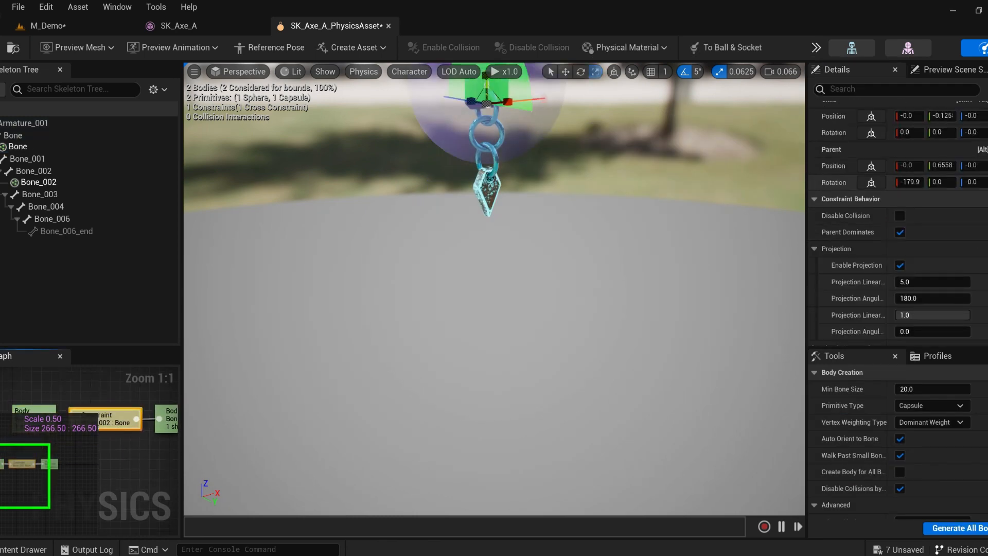
scroll(854, 231, down, 9)
right_drag(576, 227, 530, 193)
drag(901, 266, 906, 266)
mouse_move(657, 243)
right_down()
mouse_move(525, 232)
mouse_move(656, 243)
right_up()
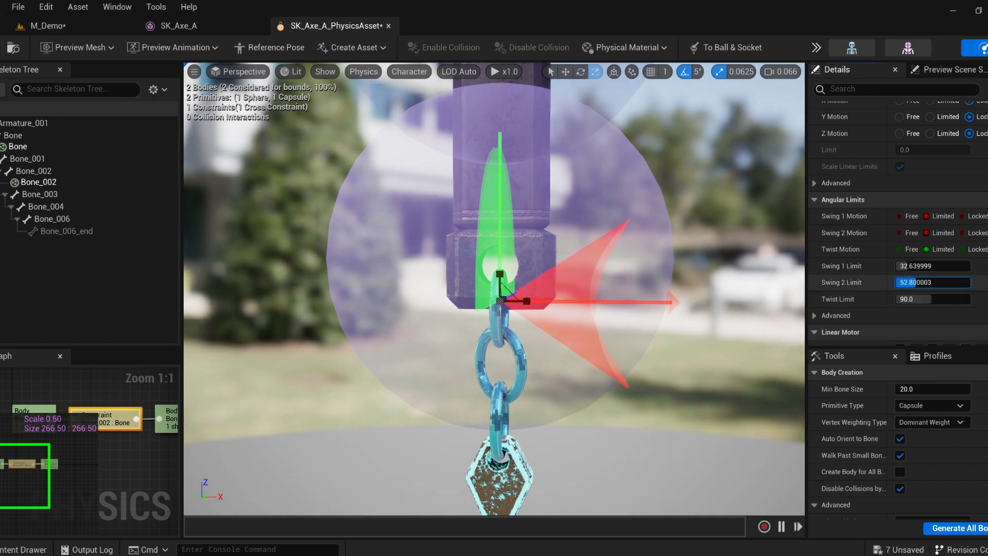
drag(916, 282, 911, 283)
mouse_move(454, 311)
right_down()
mouse_move(561, 308)
mouse_move(463, 311)
right_up()
drag(911, 282, 899, 282)
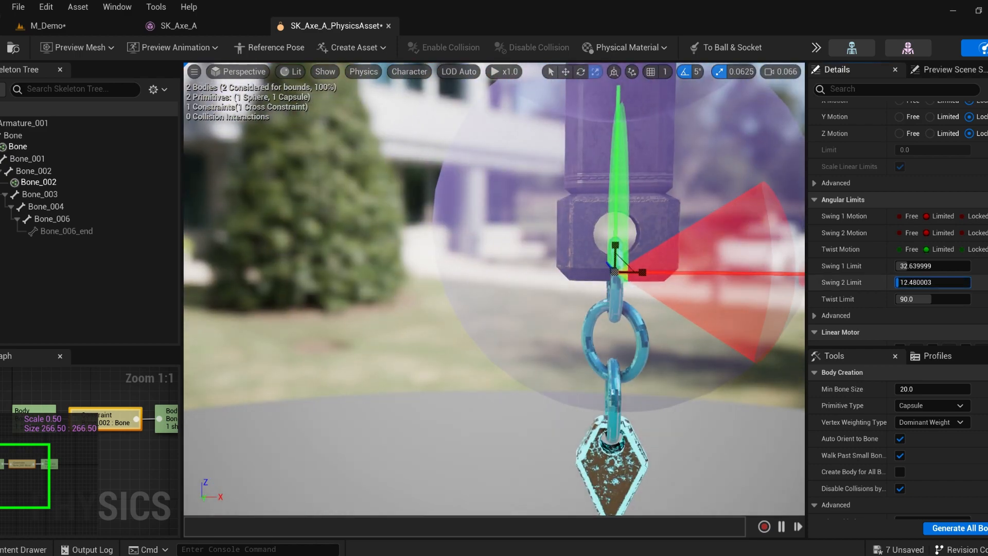
- Simulate the axe physics with the new swing limits, swing the axe around by its handle, and stop the simulation
click(828, 116)
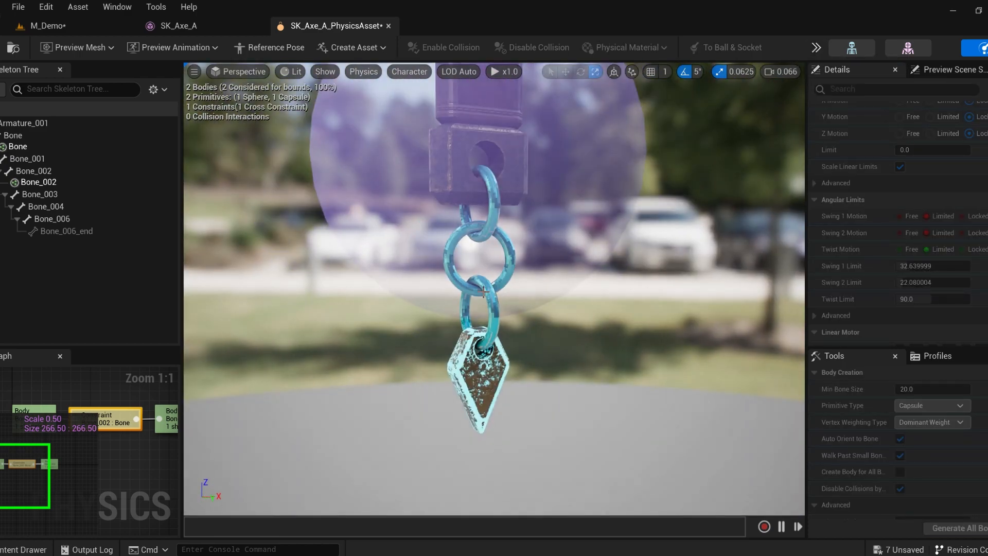
right_drag(452, 282, 417, 329)
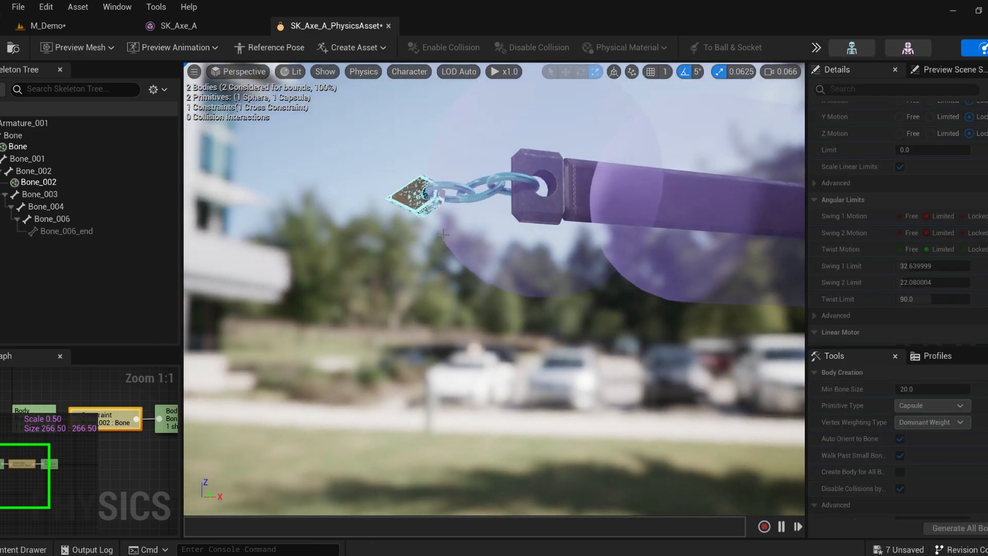
mouse_move(705, 273)
ctrl+right_down()
mouse_move(743, 139)
mouse_move(705, 273)
ctrl+right_up()
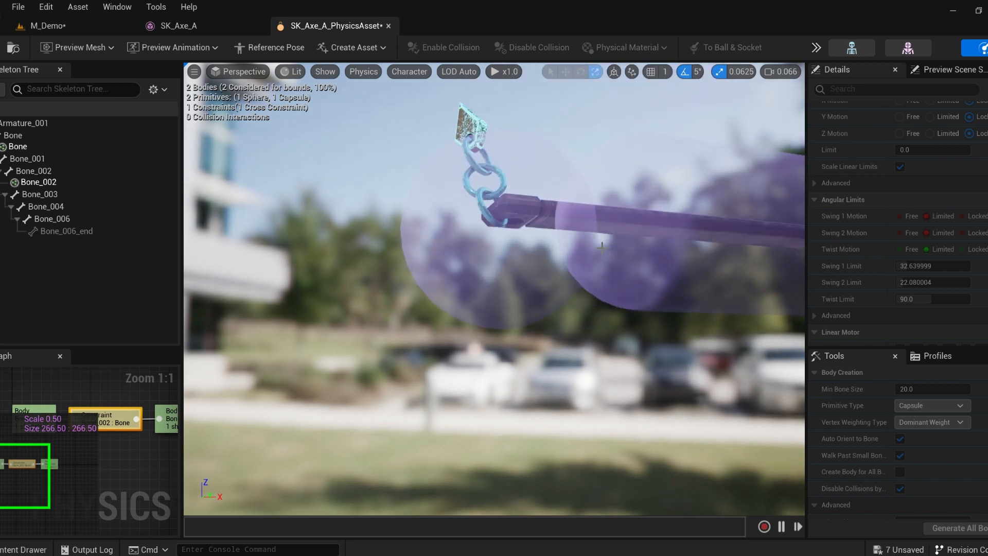
click(816, 48)
click(828, 117)
- Add a sphere collision body to Bone_003 in the chain
click(41, 195)
right_click(41, 196)
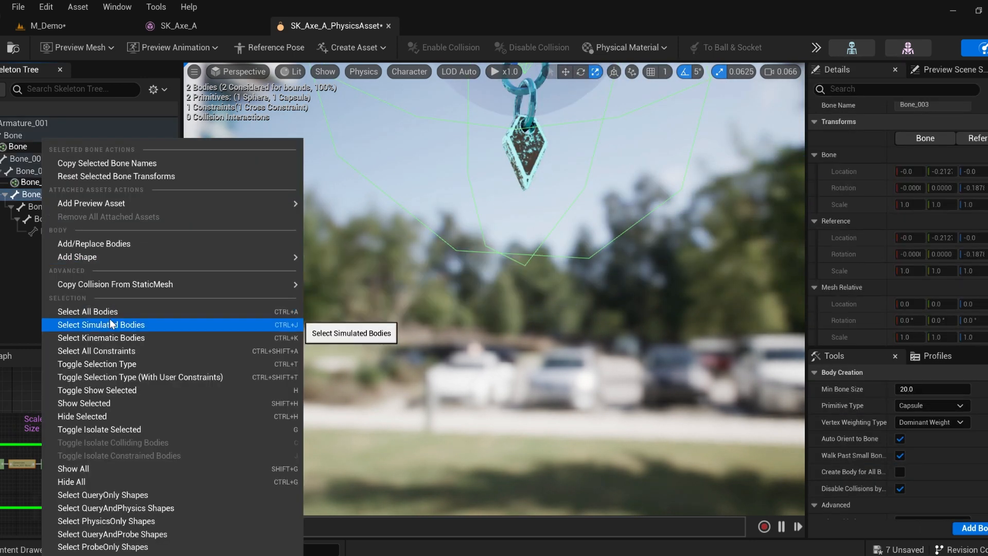
mouse_move(206, 257)
click(350, 290)
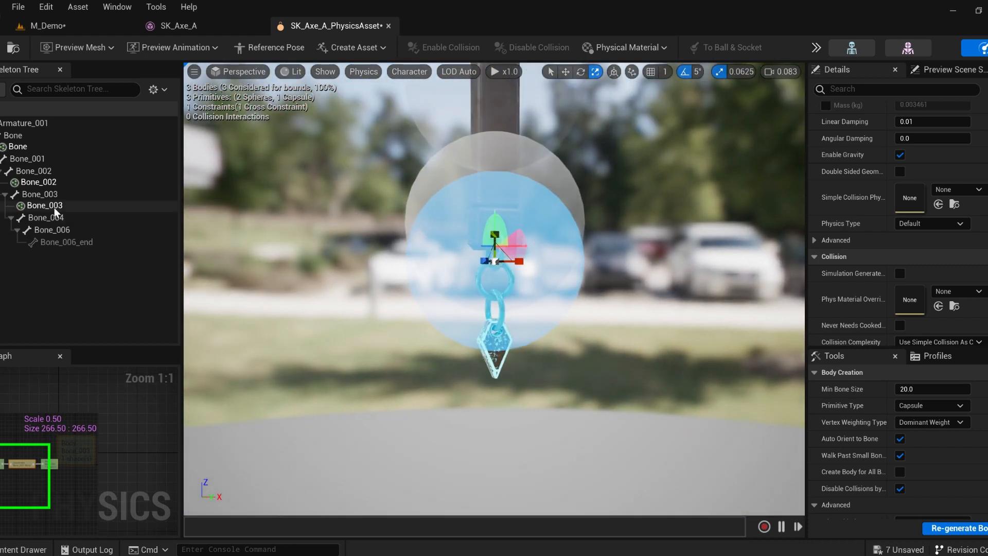
- Constrain the Bone_003 body to the Bone_002 body
ctrl+click(42, 182)
right_click(42, 182)
click(96, 181)
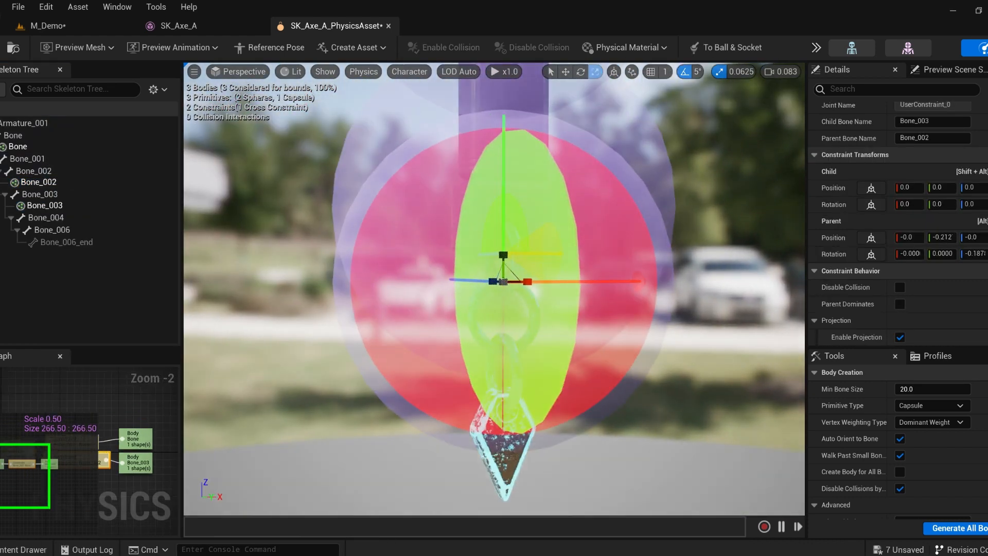
- Limit the new constraint's angular motions, with Swing 1 at 30, Swing 2 at 20 and Twist at 90
scroll(901, 308, down, 5)
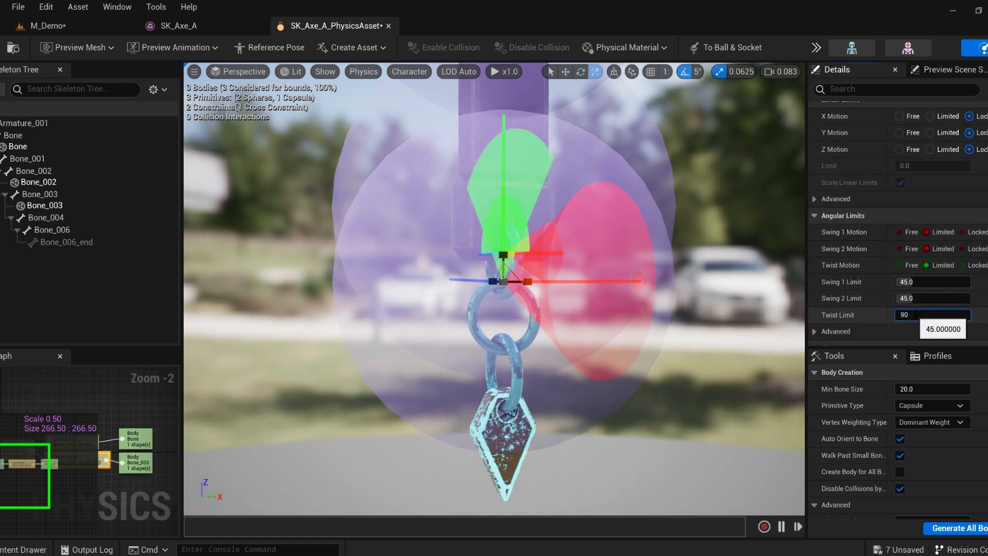
click(909, 299)
text(20)
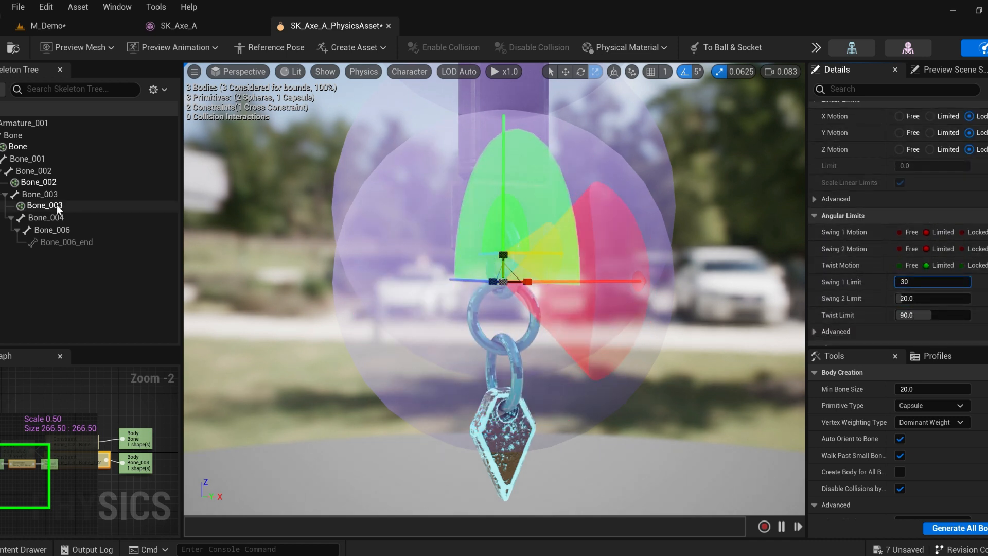
- Add sphere shapes to the Bone_003 body and to Bone_006 together
click(50, 217)
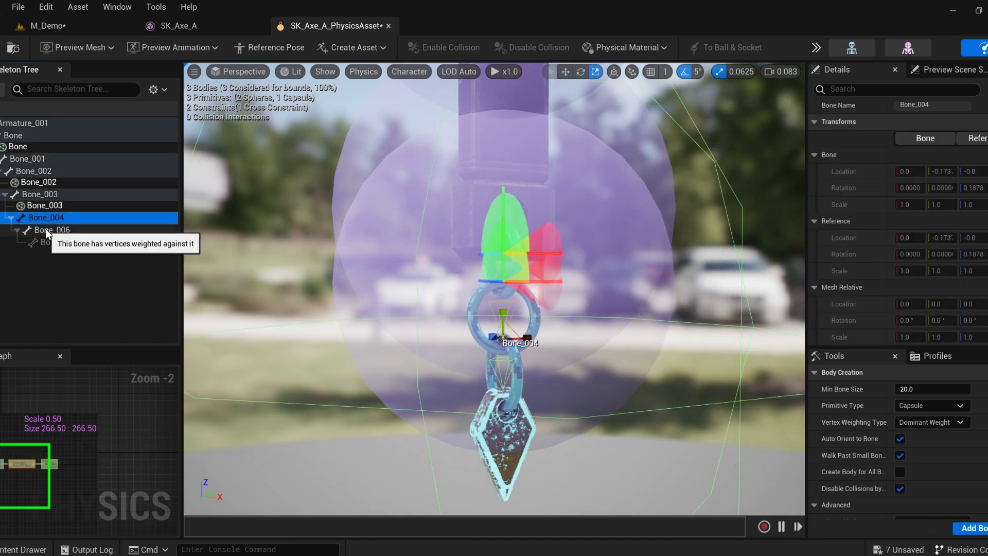
click(47, 208)
right_click(47, 207)
mouse_move(112, 223)
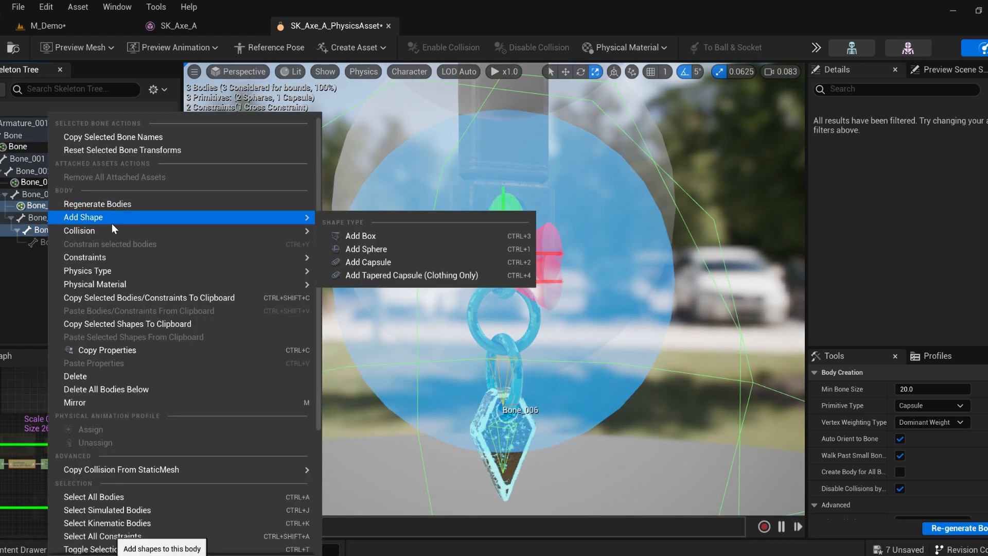
click(381, 249)
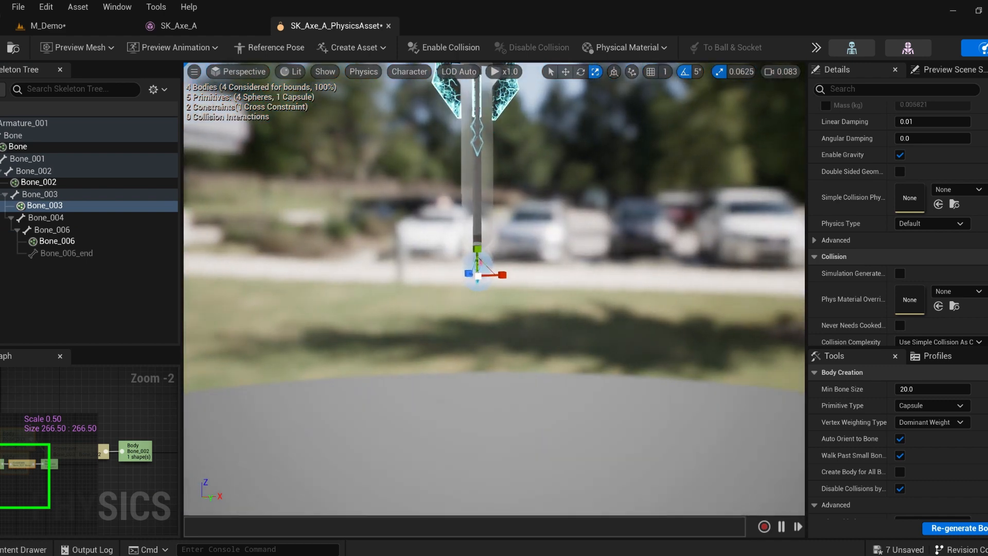
- Constrain the Bone_006 body to the Bone_003 body
scroll(789, 256, up, 10)
ctrl+click(61, 238)
right_click(51, 205)
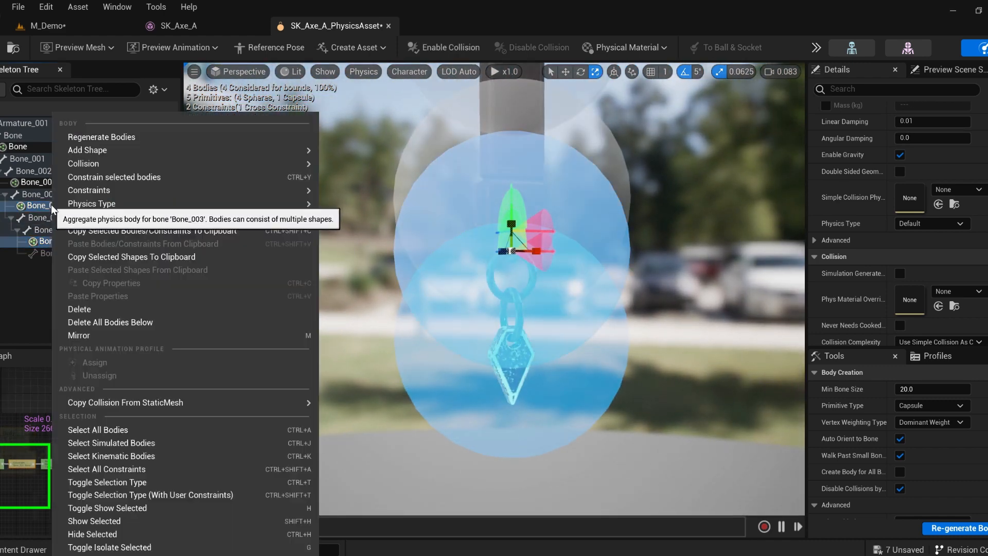
click(115, 175)
- Lock Swing 1, Swing 2 and Twist motion on the constraint between Bone_006 and Bone_003
scroll(901, 232, down, 10)
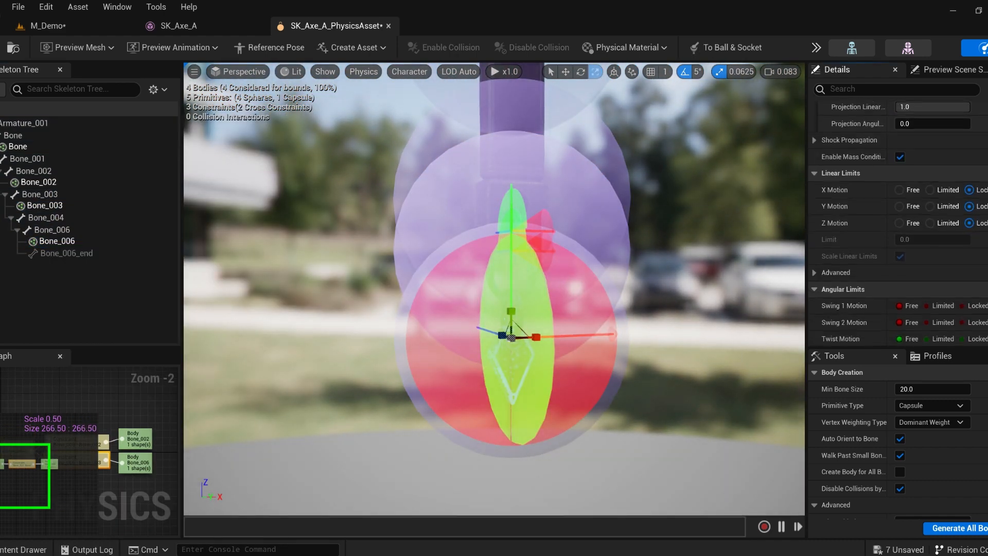
scroll(898, 221, down, 4)
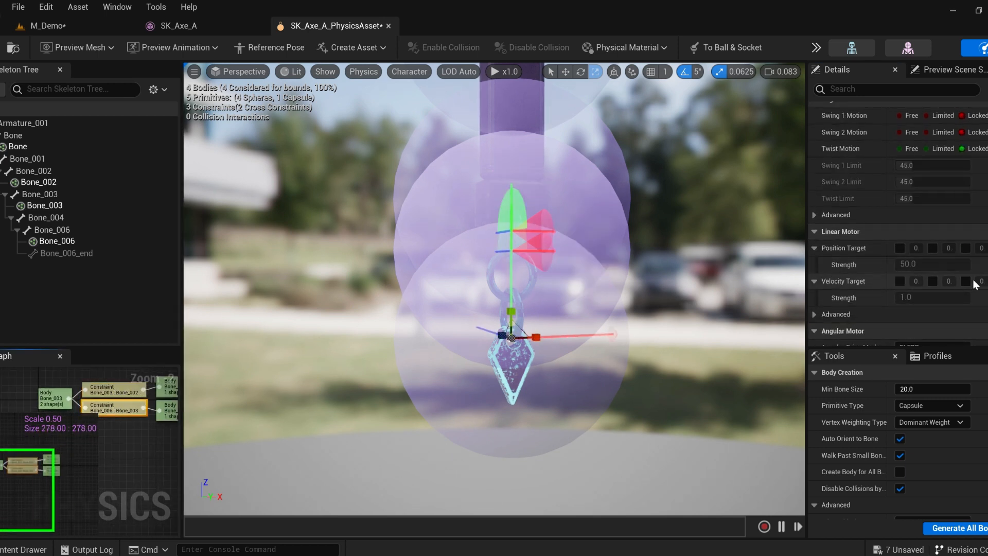
scroll(974, 283, up, 3)
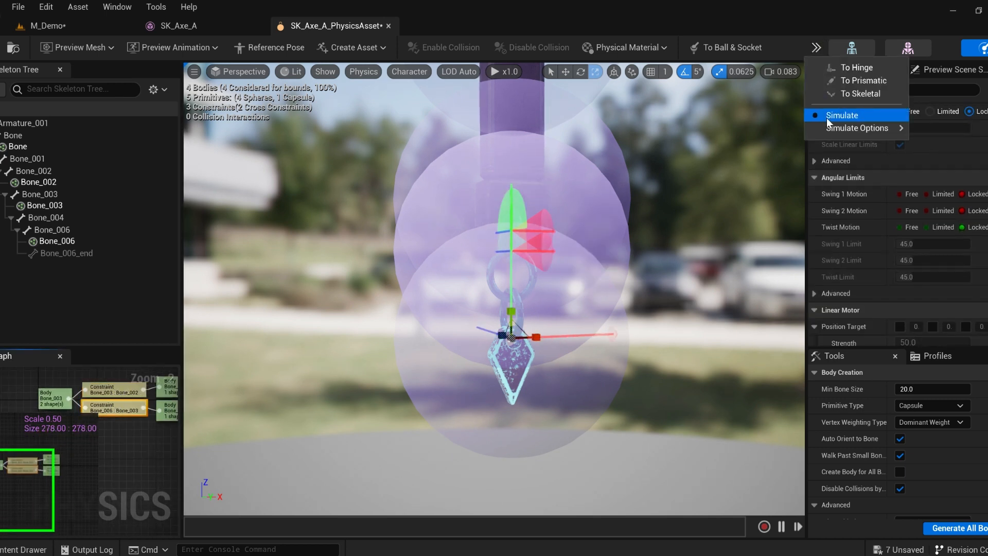
- Simulate the axe with the added chain bodies, pull it around in the viewport, and stop the simulation
click(842, 115)
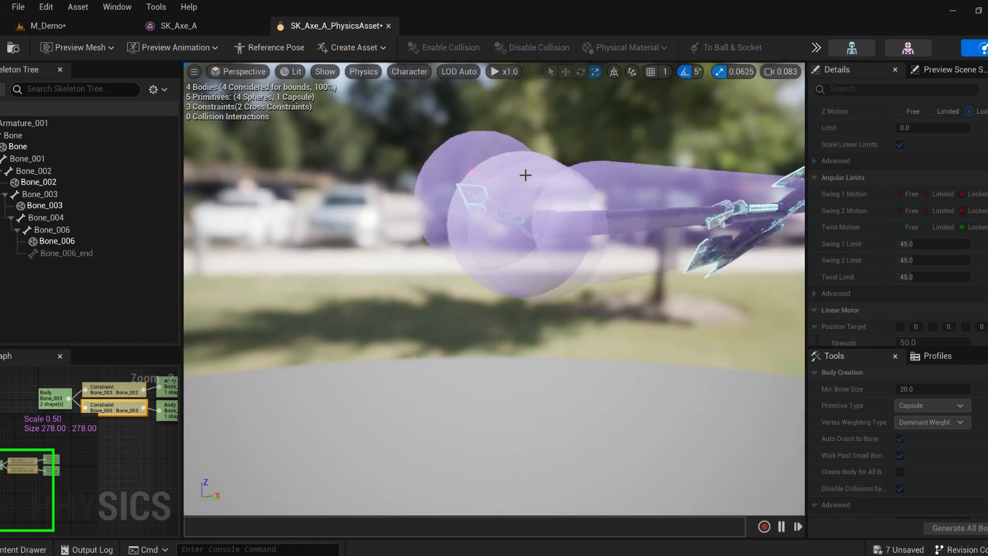
ctrl+right_drag(525, 175, 250, 163)
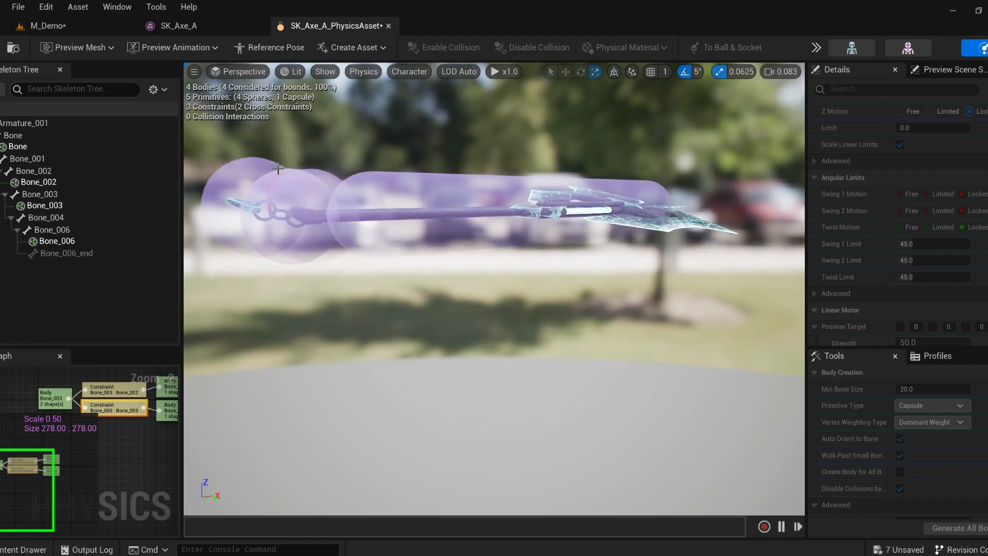
click(817, 49)
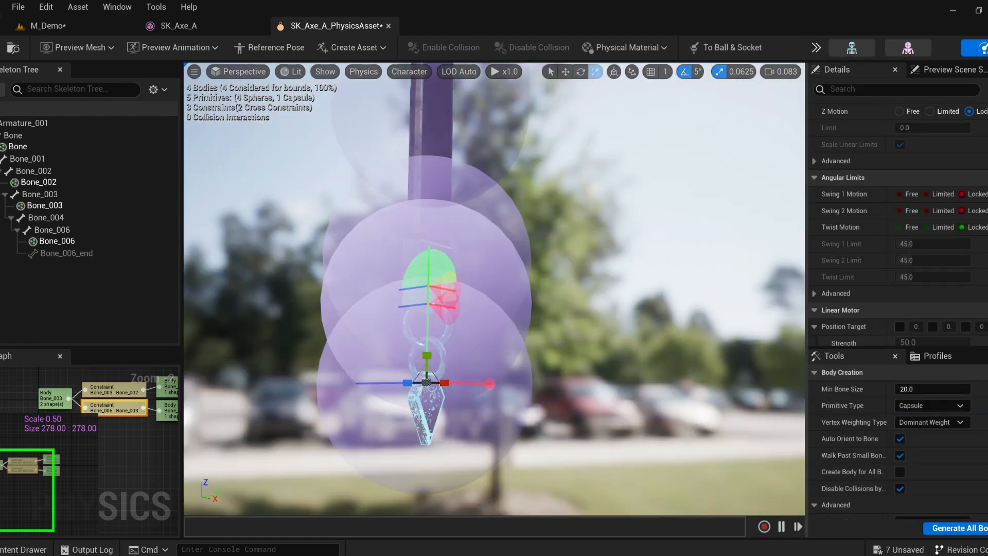
- Close the axe's physics asset and open the SK_Axe_A skeletal mesh in the UV Editor
click(388, 26)
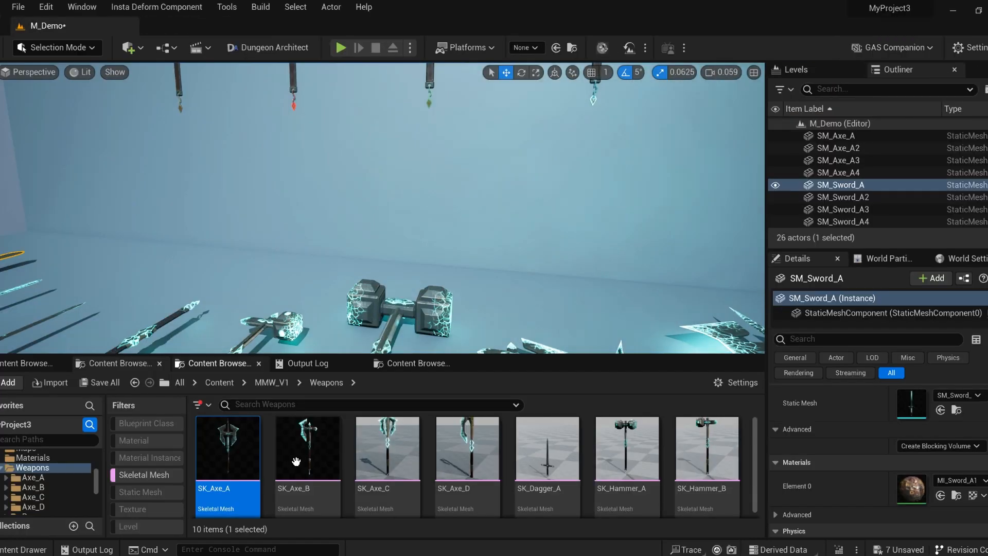
right_click(208, 462)
click(277, 35)
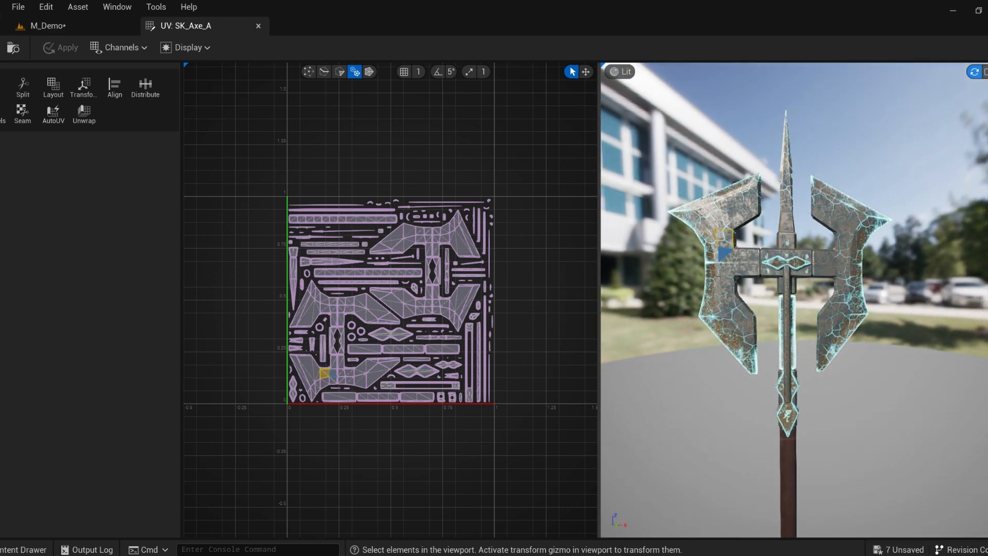
- Examine the SK_Axe_A UV layout and texture detail on the blades, crossbar and runes up close
scroll(727, 286, up, 4)
middle_drag(653, 242, 731, 273)
scroll(756, 252, up, 5)
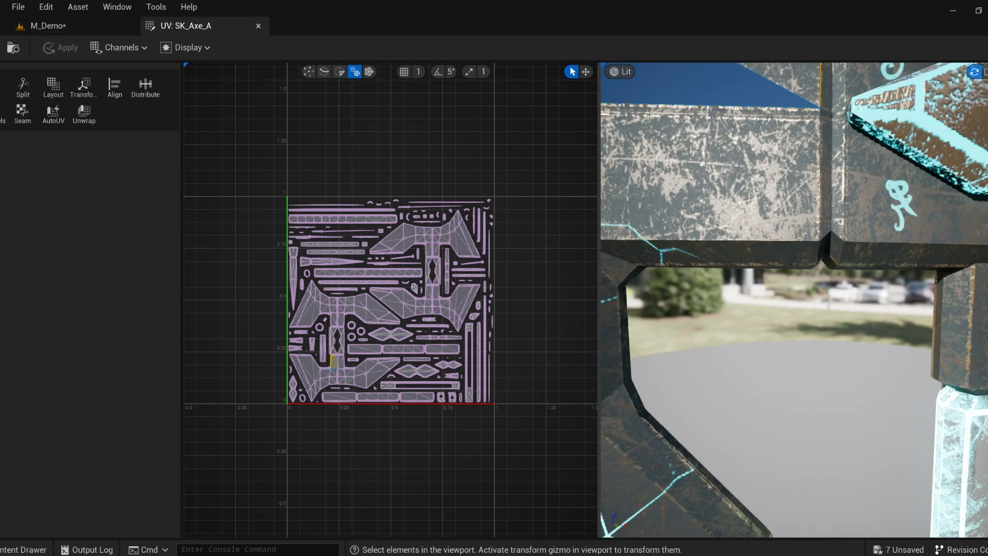
middle_drag(684, 103, 720, 376)
scroll(794, 279, down, 7)
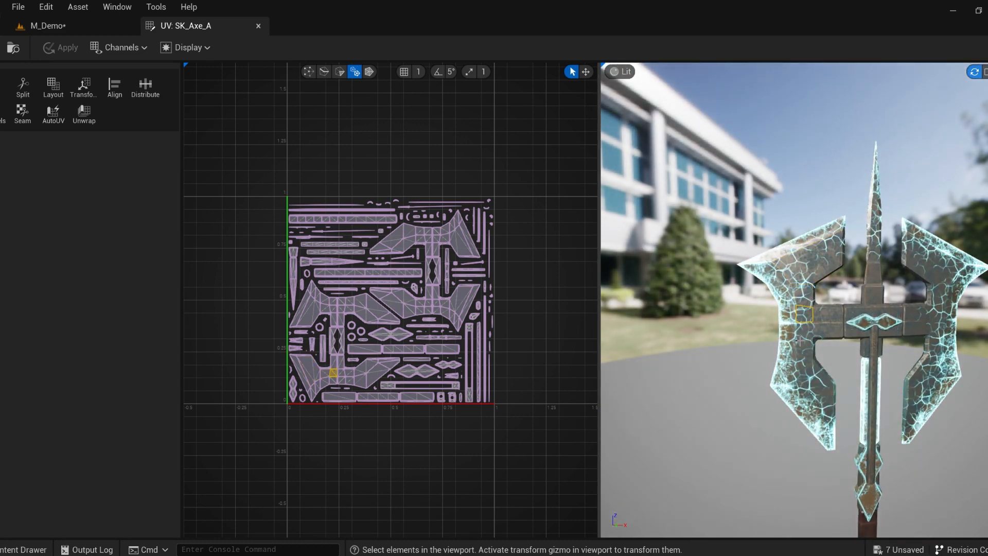
scroll(814, 341, up, 8)
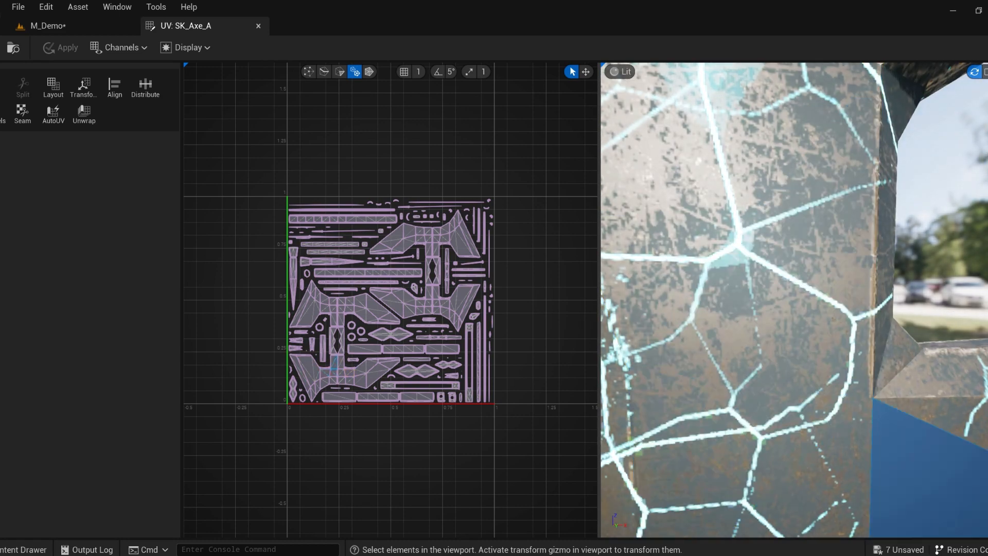
scroll(843, 411, up, 3)
scroll(844, 411, down, 2)
middle_drag(843, 411, 845, 288)
click(843, 340)
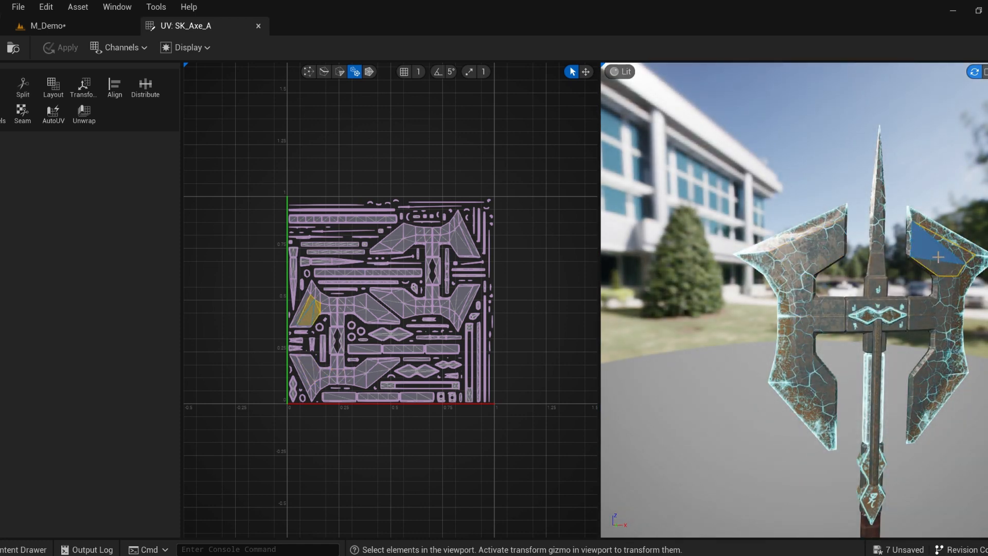
alt+drag(938, 257, 904, 226)
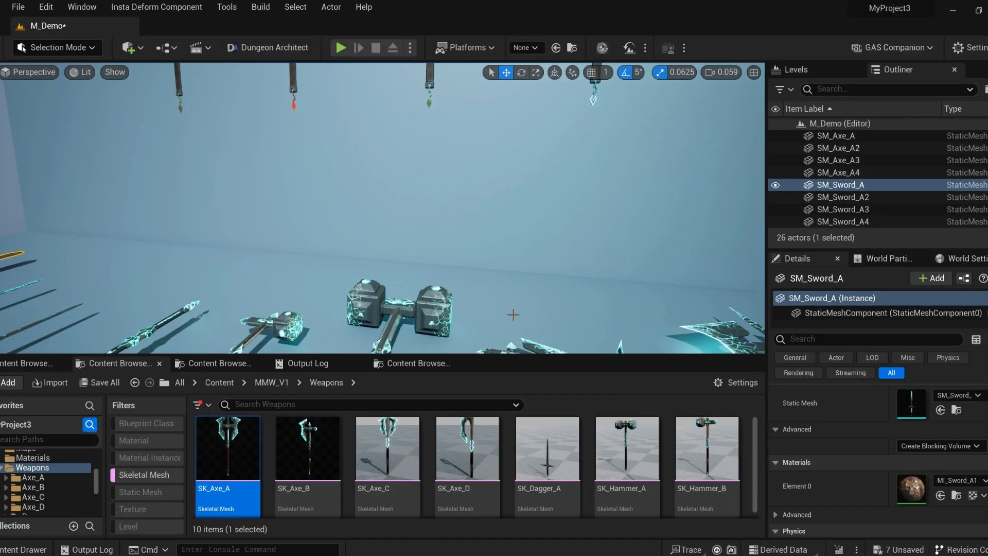
- Open SK_Axe_B in the UV Editor and examine its UV islands and surface detail, and return to the weapon meshes
click(302, 452)
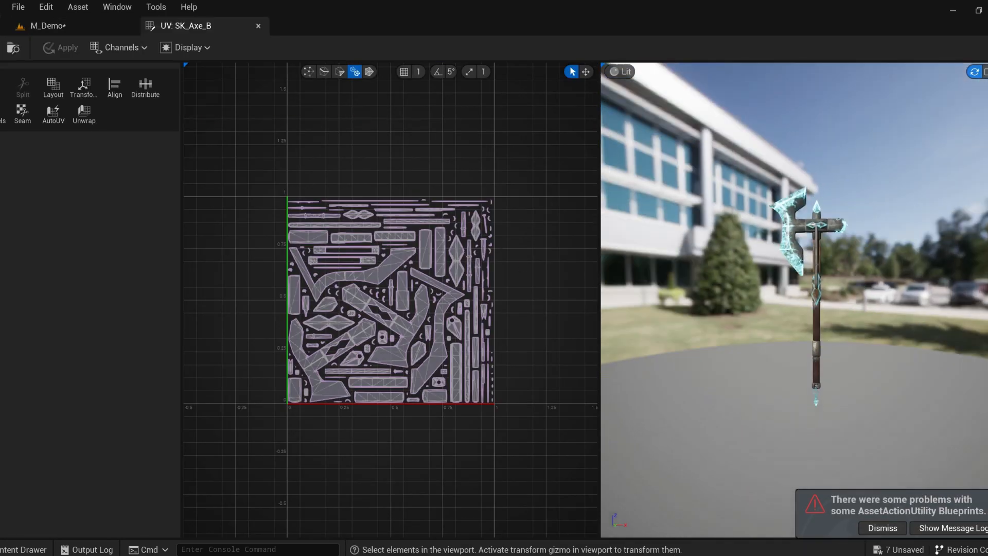
alt+drag(781, 223, 823, 258)
click(869, 441)
alt+drag(869, 441, 800, 446)
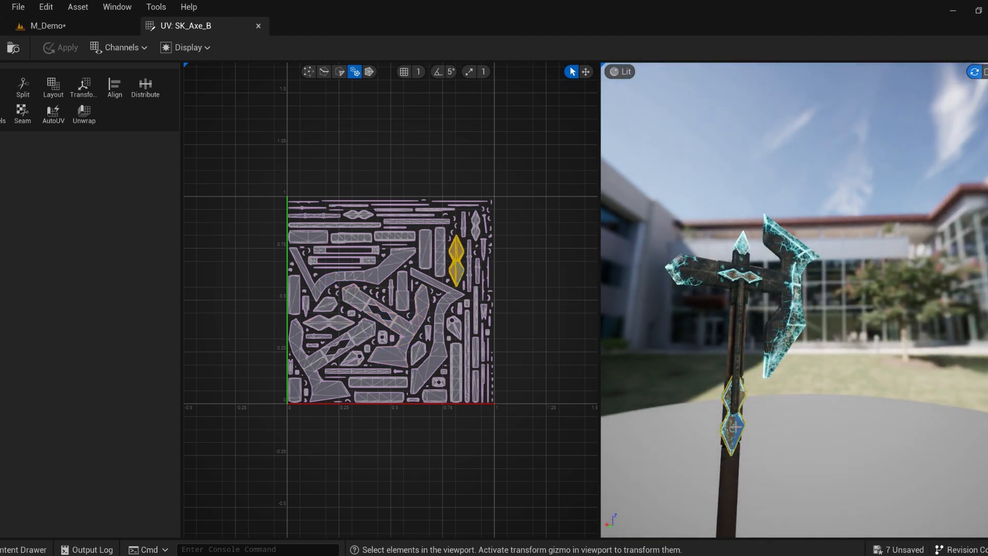
click(726, 475)
alt+drag(726, 475, 879, 480)
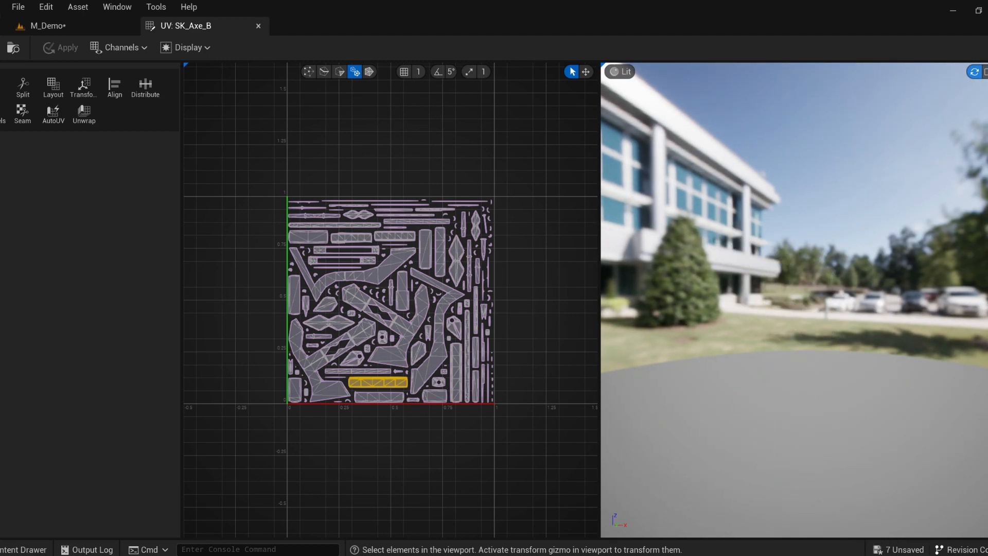
scroll(661, 250, down, 4)
scroll(661, 250, up, 2)
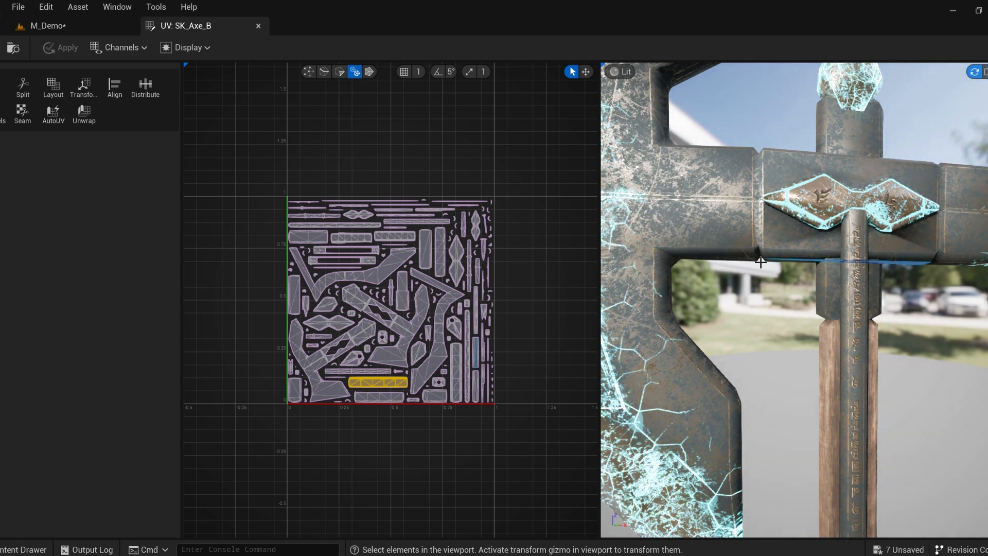
click(720, 216)
scroll(720, 218, down, 5)
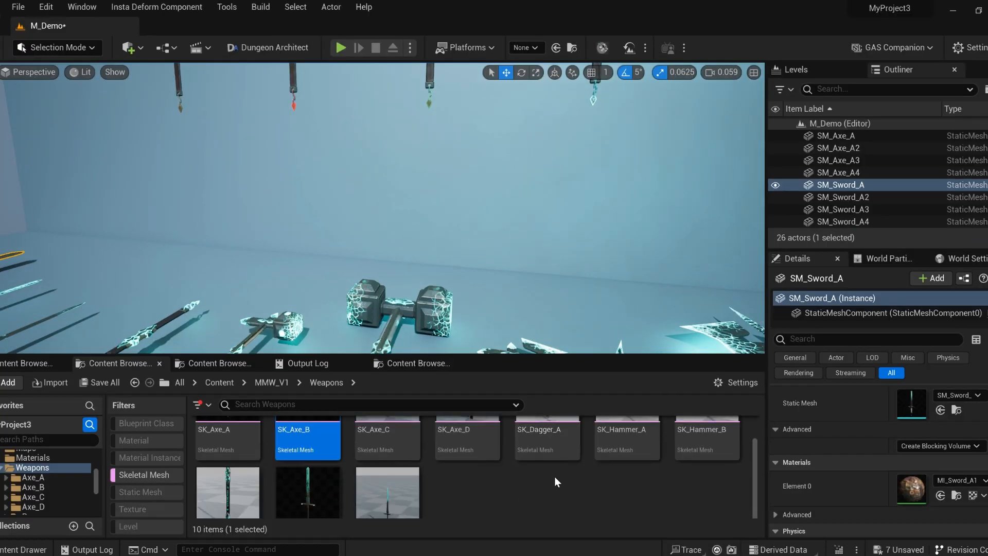
- Open SK_Hammer_A in the UV Editor, examine its UV islands and hammer head, and return to the weapon meshes
right_click(615, 463)
click(664, 137)
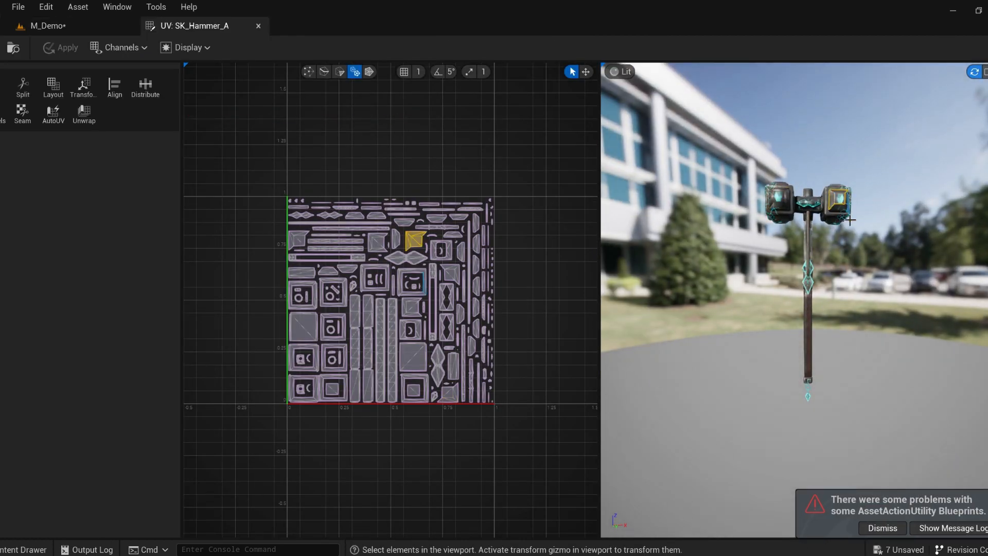
drag(849, 220, 794, 188)
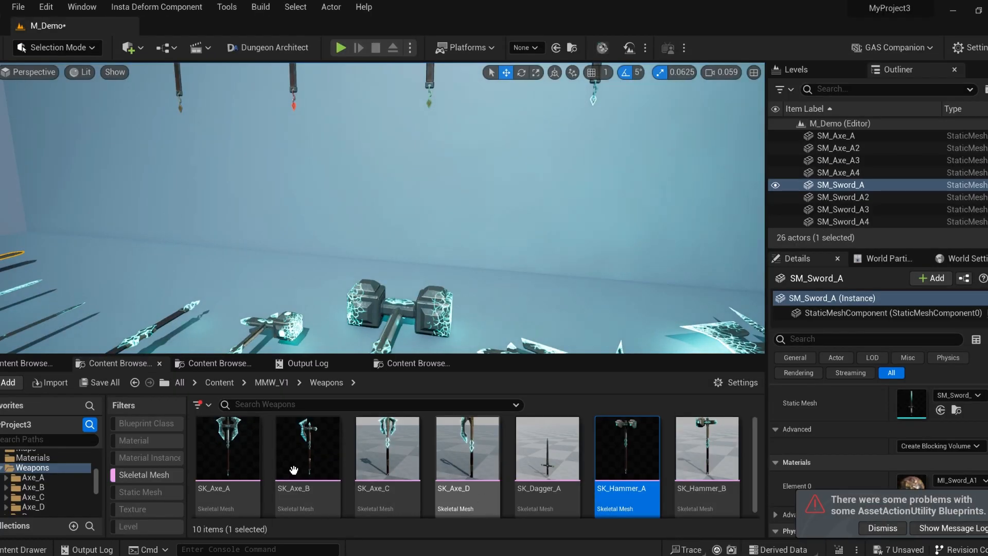
- Switch the asset filter from skeletal meshes to static meshes and open SM_Frame_A1 in the UV Editor
click(146, 474)
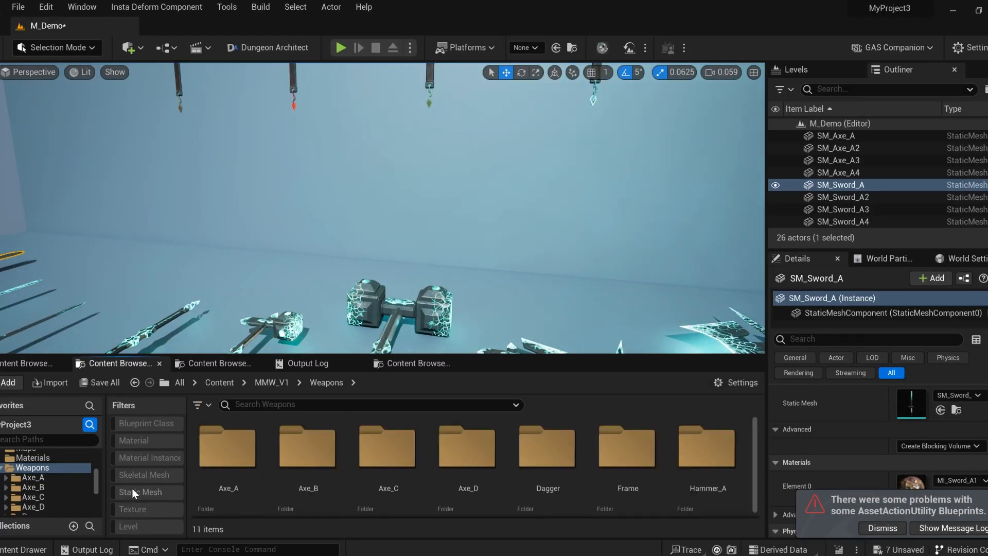
click(140, 491)
right_click(608, 452)
click(668, 137)
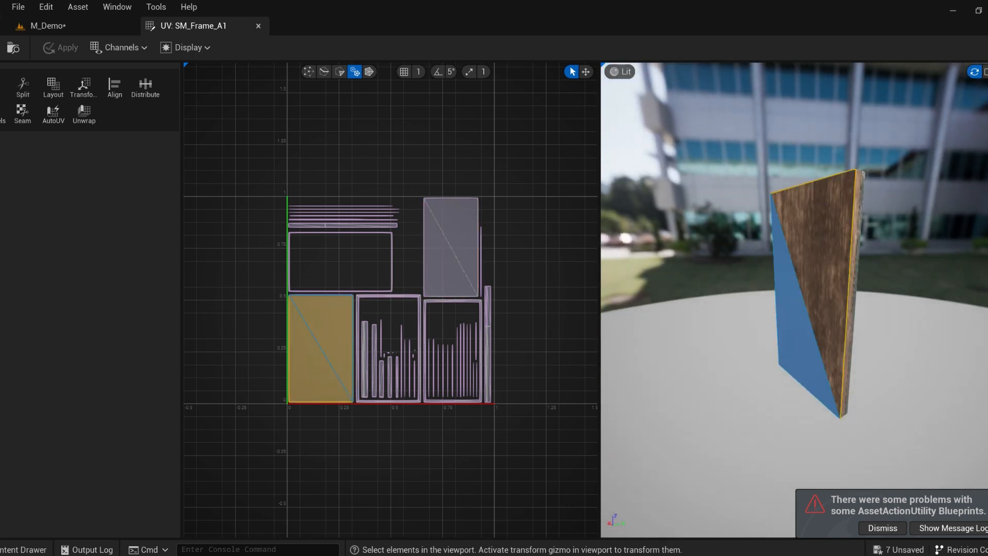
- Examine the SM_Frame_A1 UV layout up close and inspect the frame's front border and its matching UV island
drag(764, 298, 760, 301)
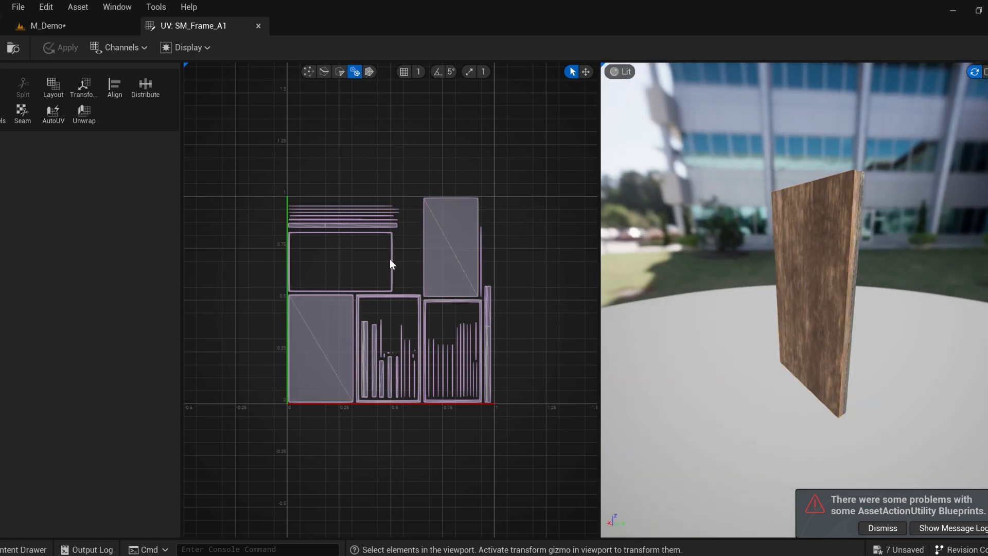
scroll(391, 261, up, 3)
right_drag(342, 256, 336, 255)
scroll(756, 270, down, 1)
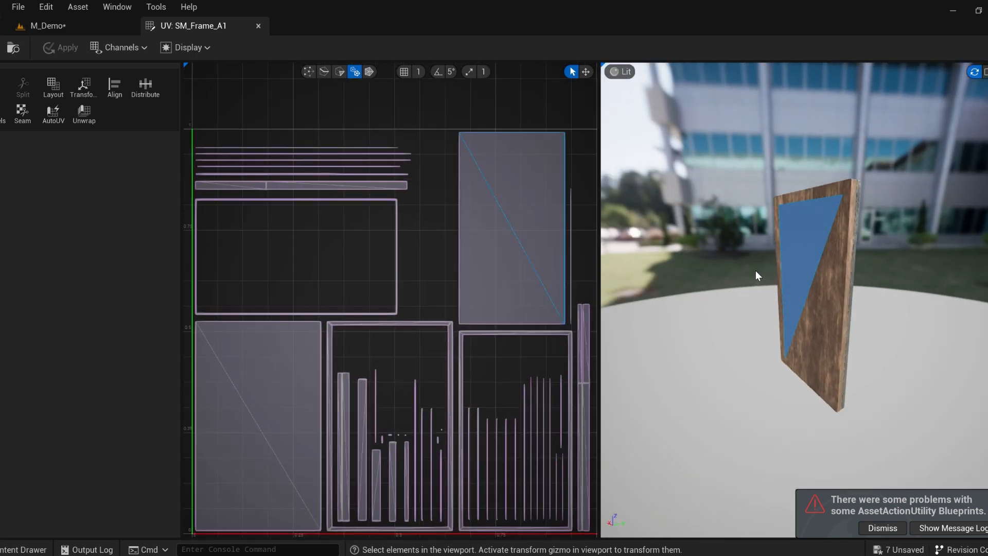
drag(755, 270, 895, 298)
click(687, 156)
drag(688, 156, 664, 134)
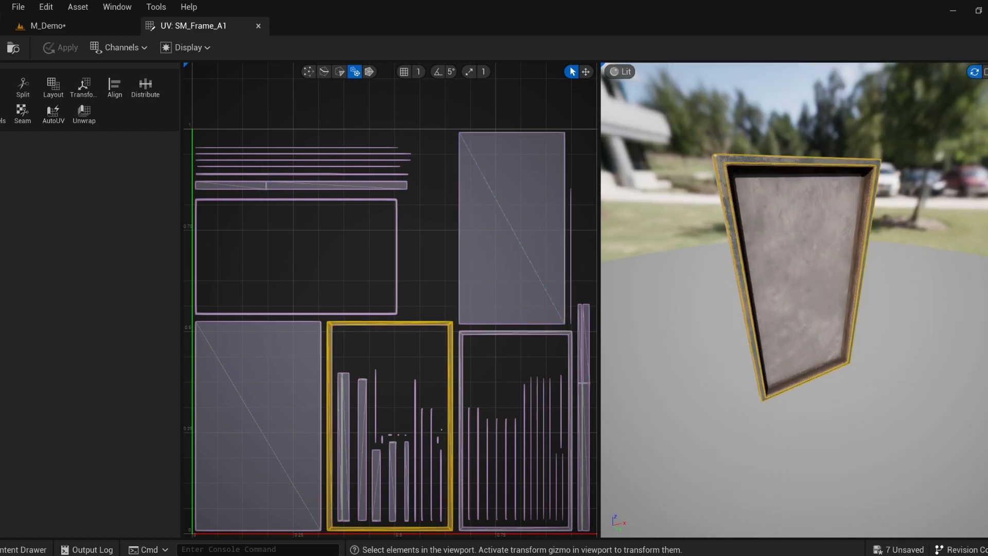